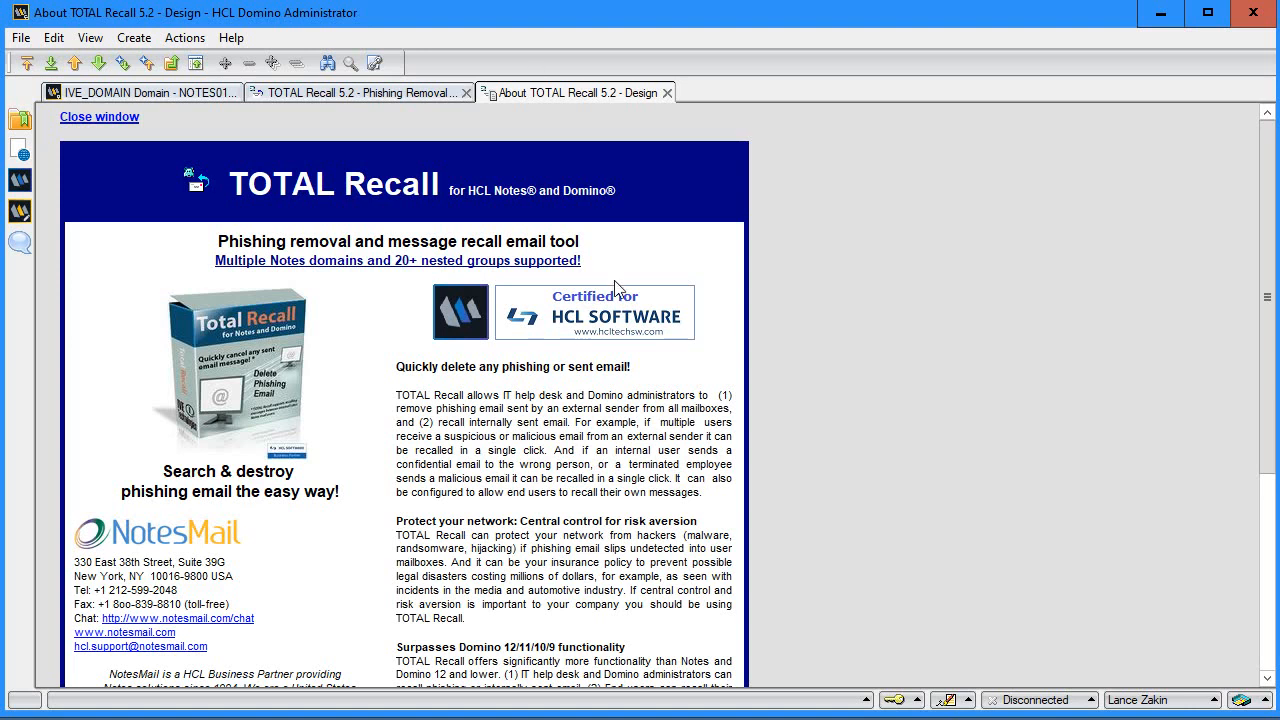
Read the About TOTAL Recall page through its feature list, then close the page
scroll(617, 288, "down", 5)
scroll(617, 288, "down", 2)
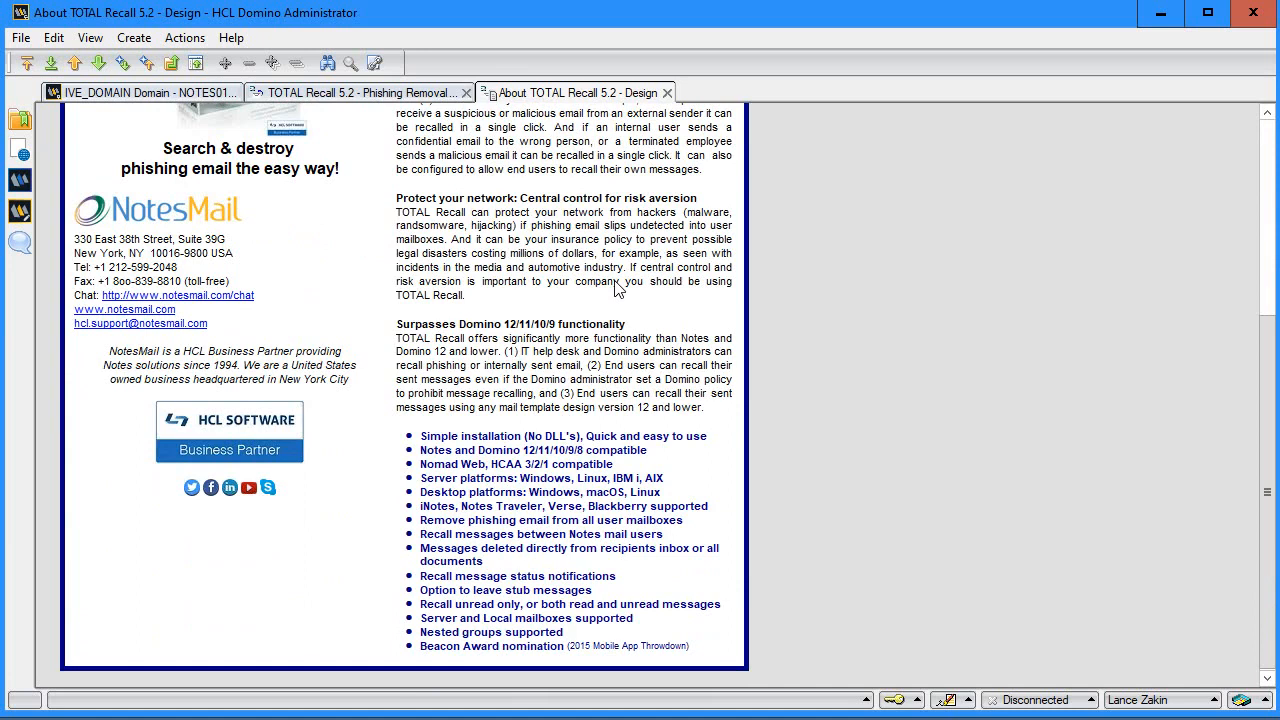
left_click(666, 93)
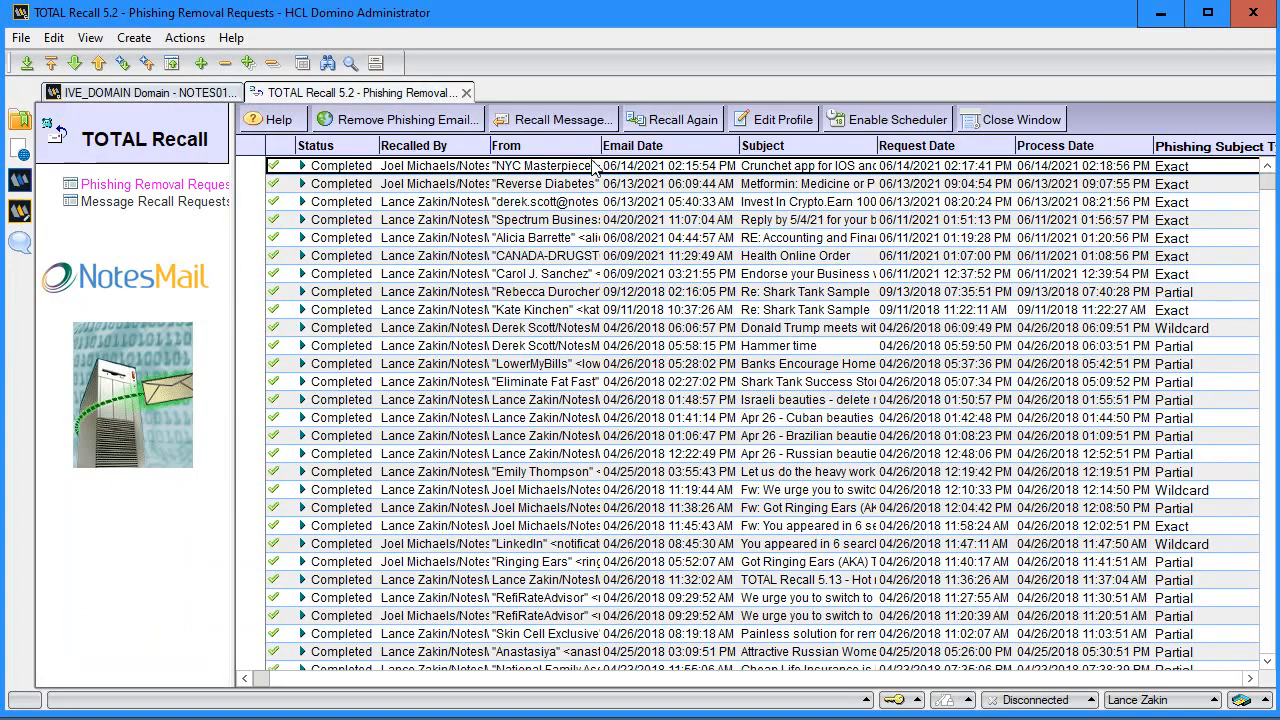
Expand the two newest phishing removal requests to show their status entries, and widen the navigation pane slightly
left_click(302, 184)
left_click(302, 166)
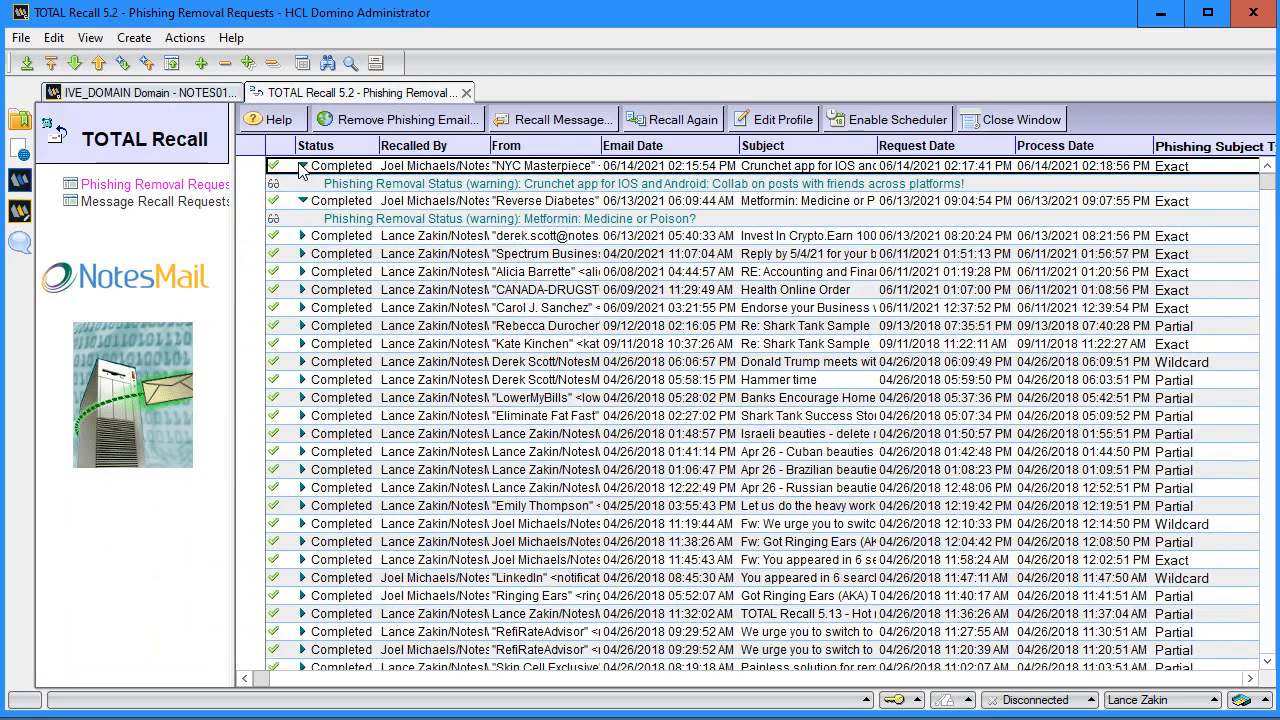
mouse_move(234, 178)
left_mouse_down()
mouse_move(267, 178)
mouse_move(250, 178)
left_mouse_up()
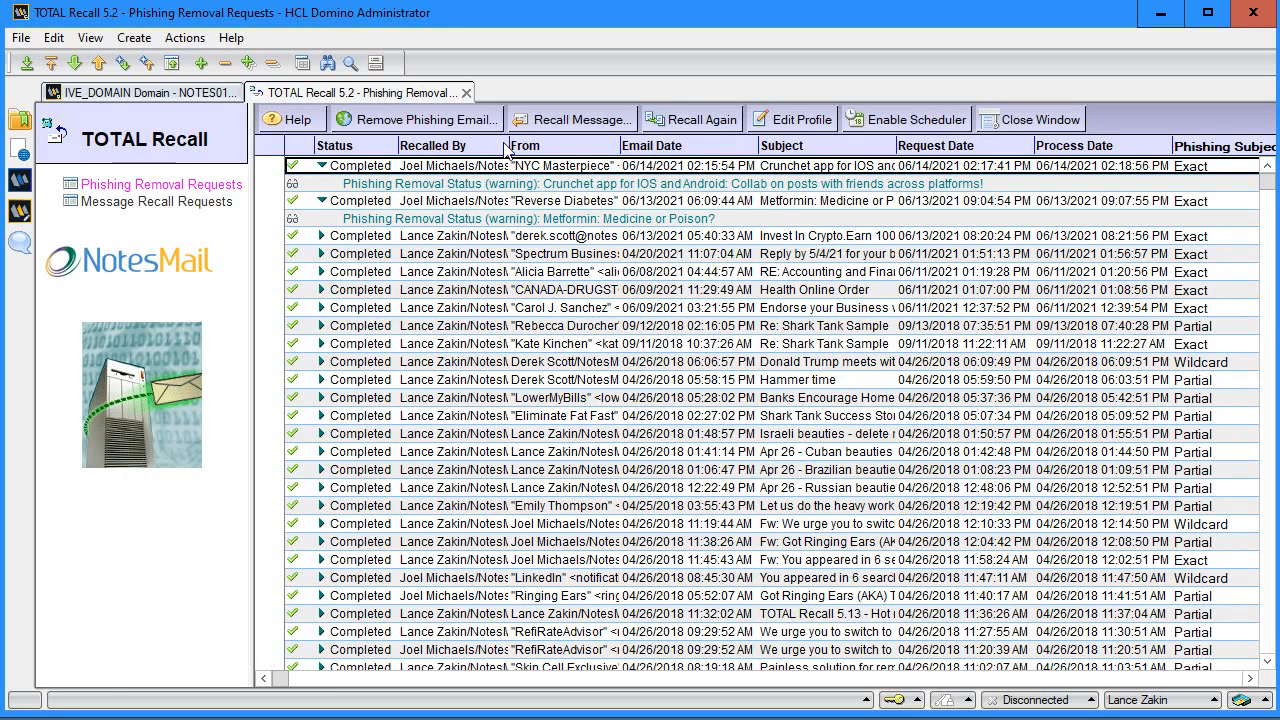
Open the TOTAL Recall installation instructions, review the single-server, hub-and-spoke and optional sections, and close the page
left_click(298, 120)
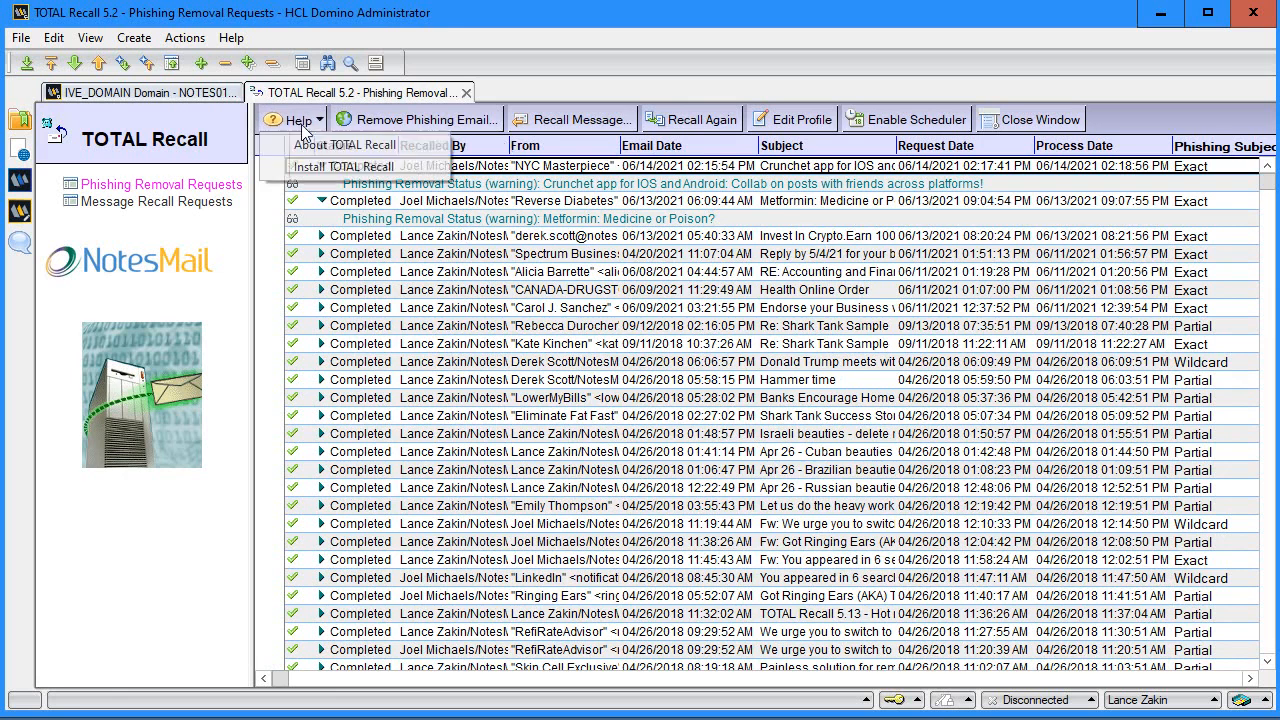
left_click(322, 170)
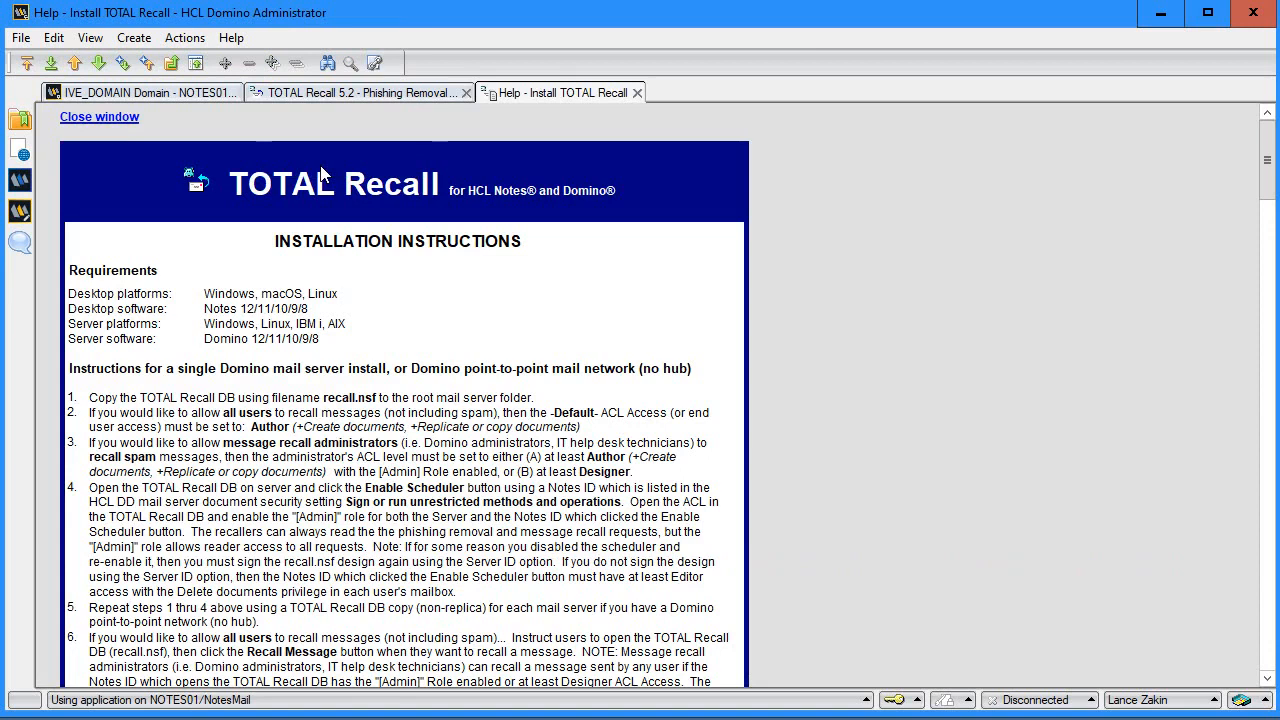
scroll(452, 231, "down", 1)
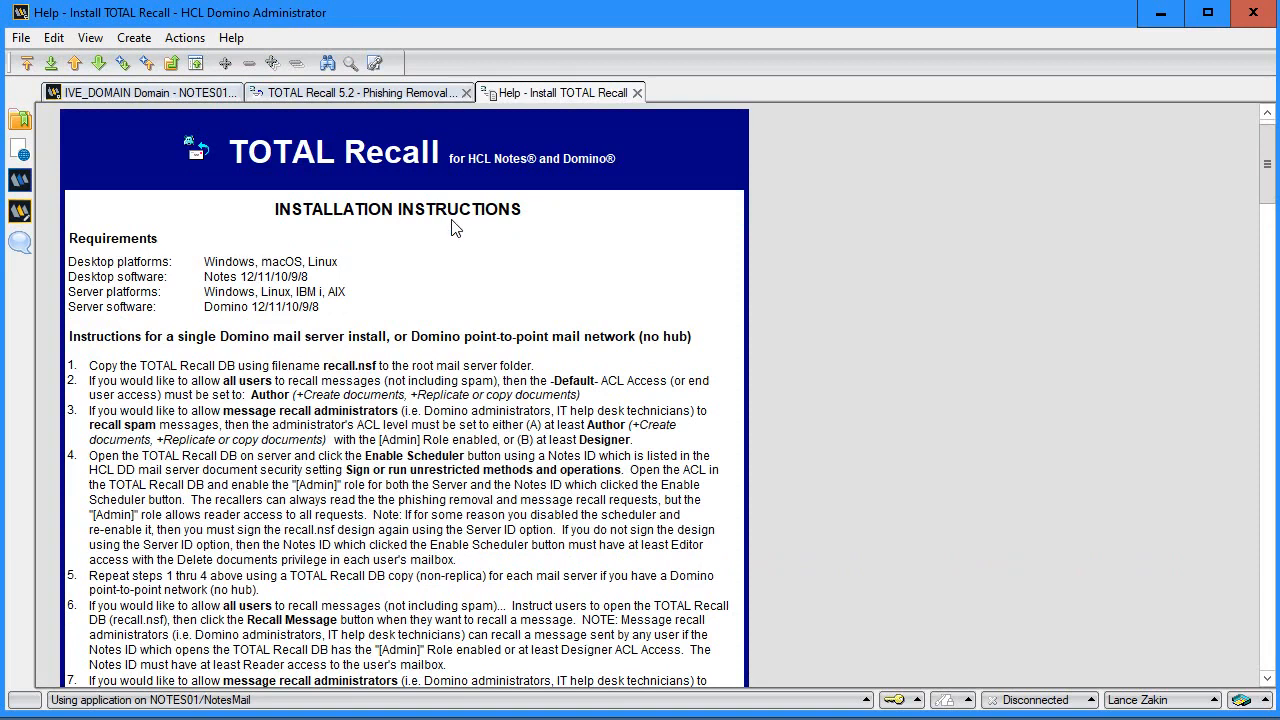
scroll(453, 226, "down", 3)
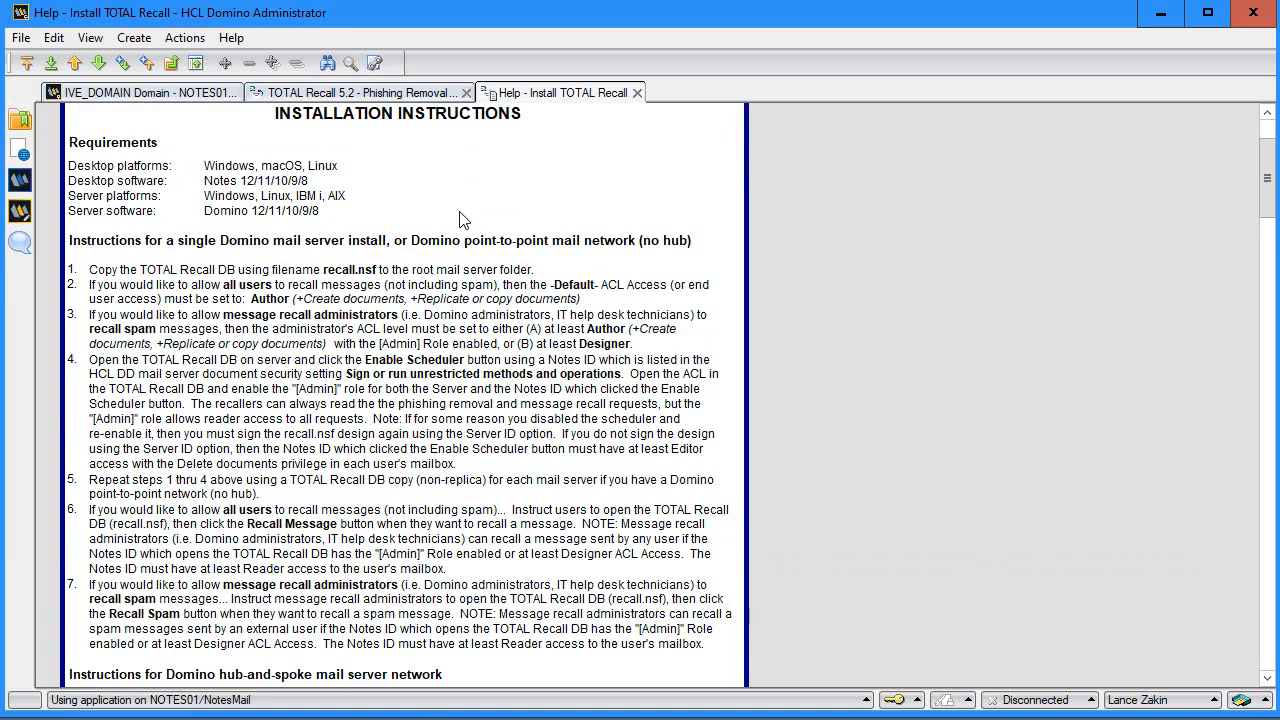
scroll(463, 220, "down", 5)
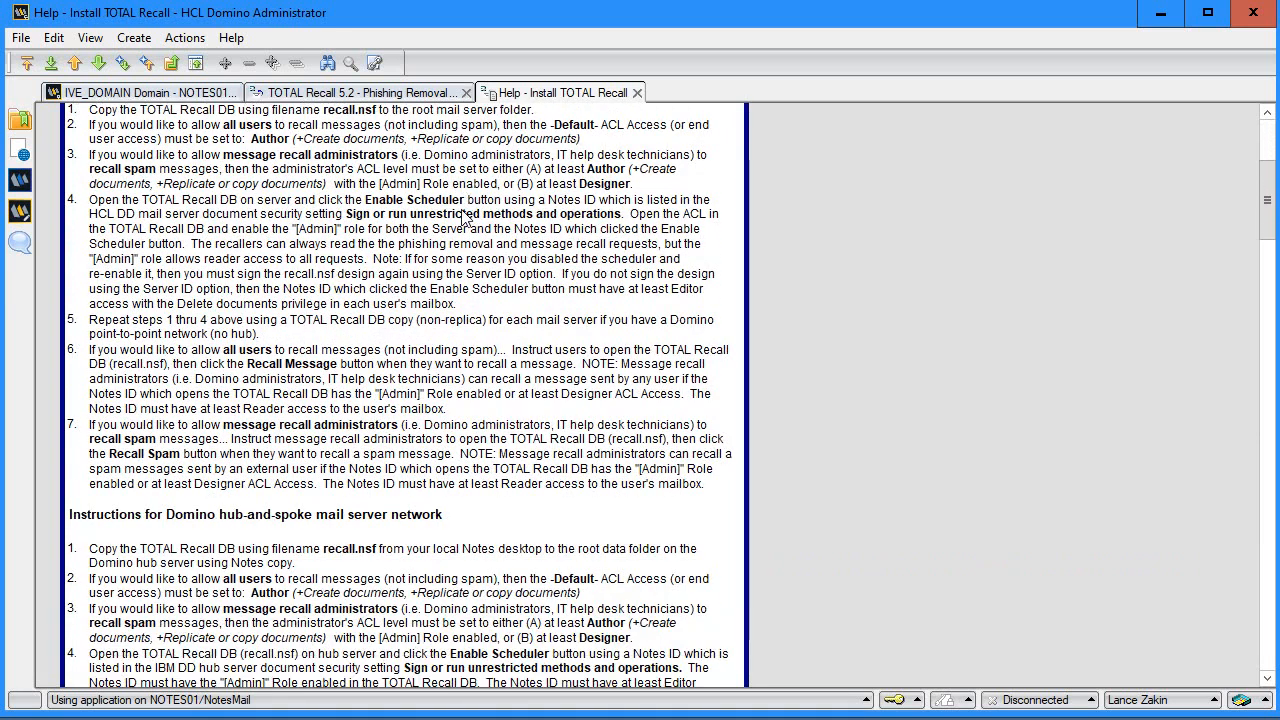
scroll(463, 220, "down", 2)
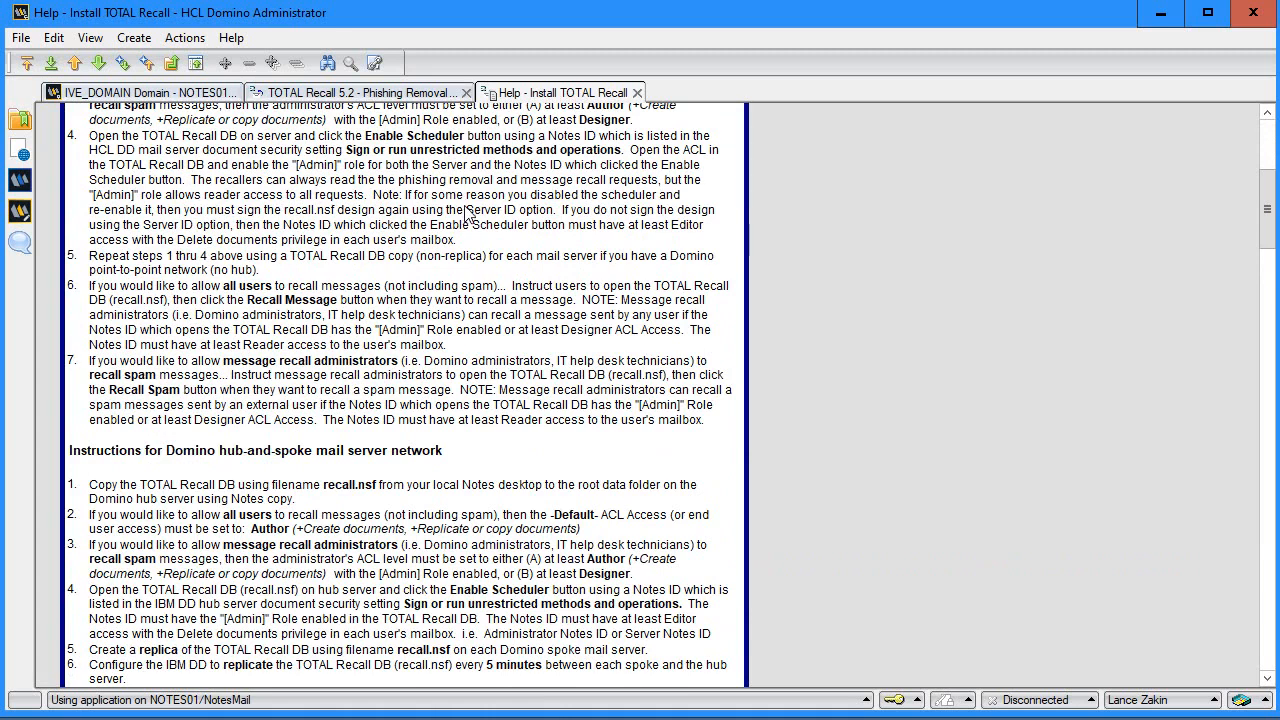
scroll(467, 216, "down", 1)
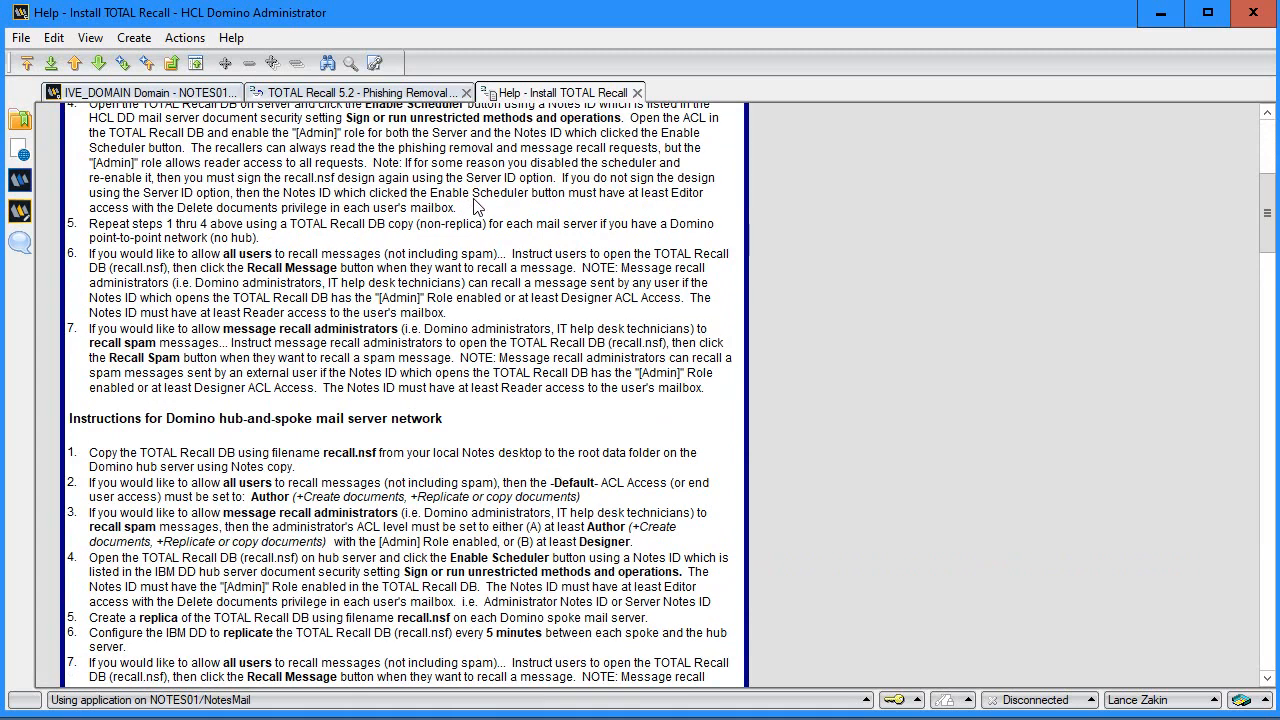
scroll(475, 205, "down", 5)
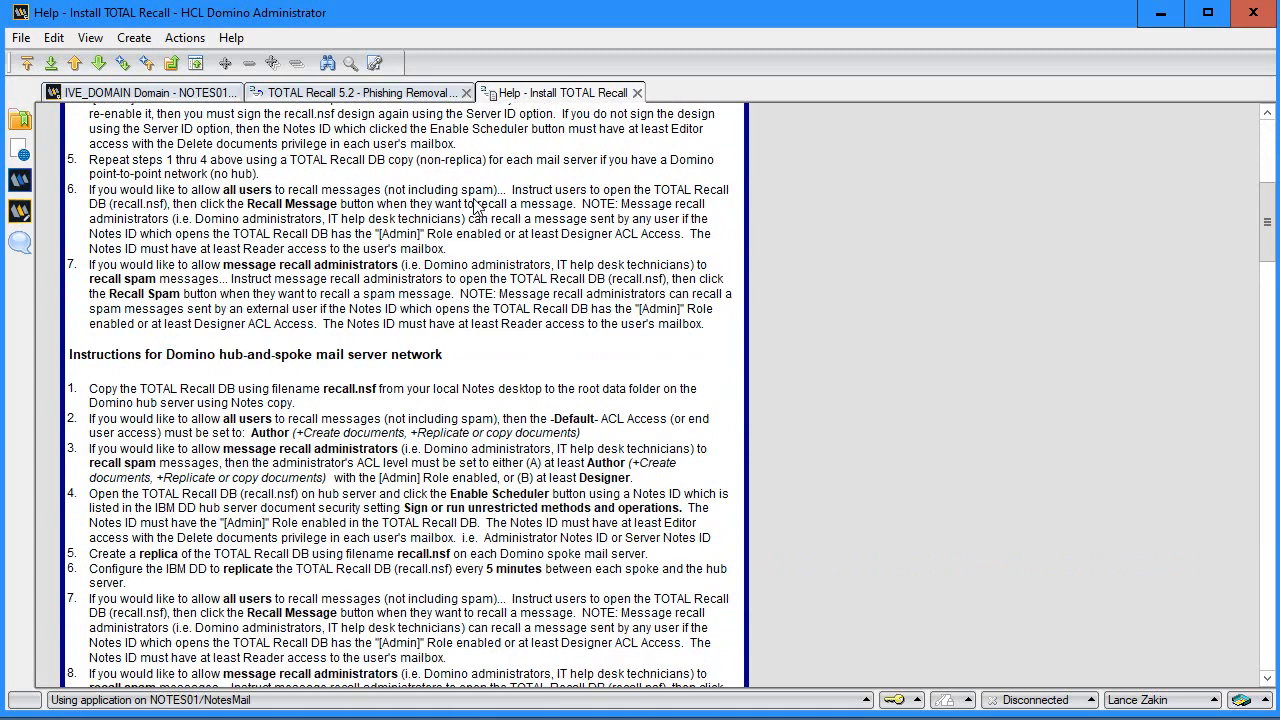
scroll(475, 205, "down", 6)
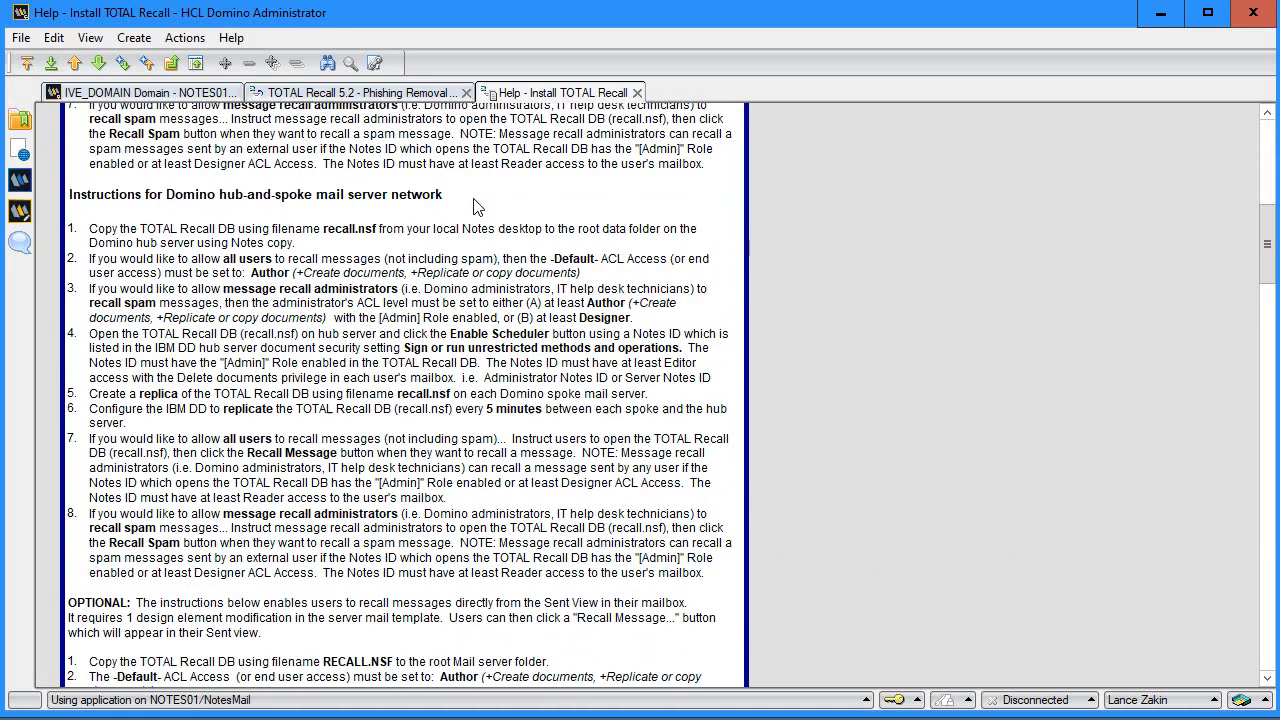
scroll(475, 205, "down", 2)
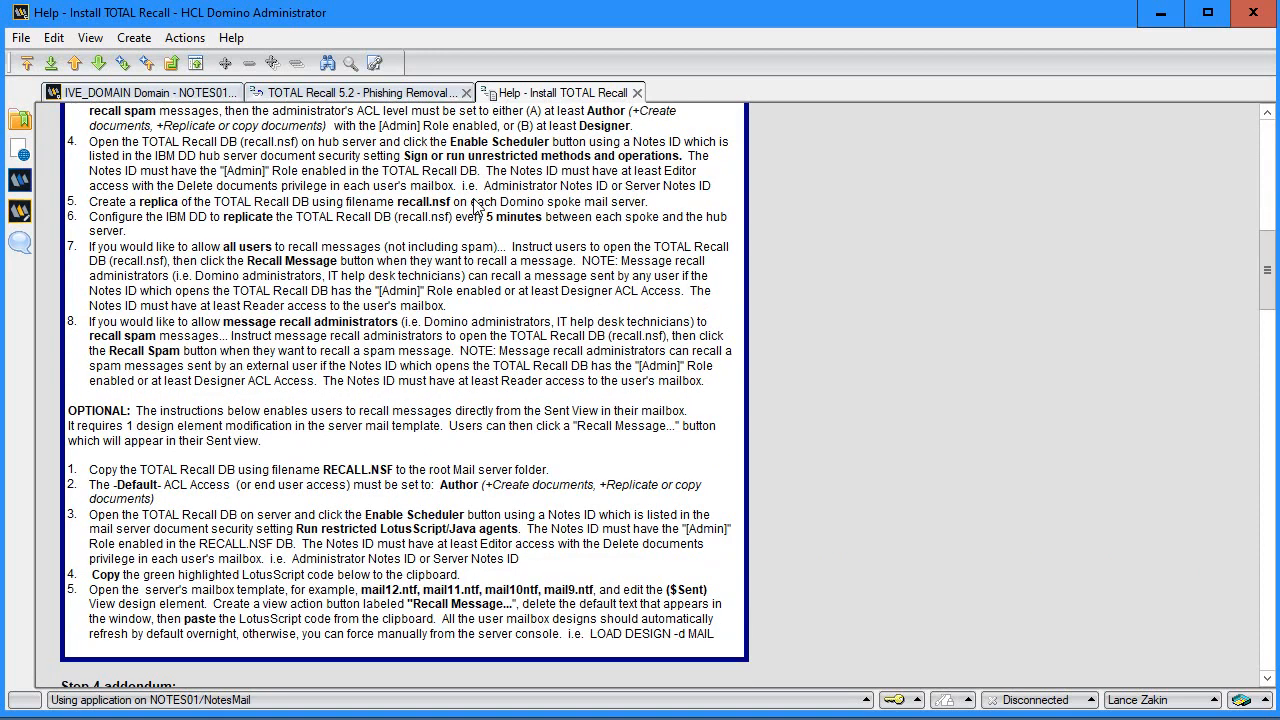
left_click(637, 92)
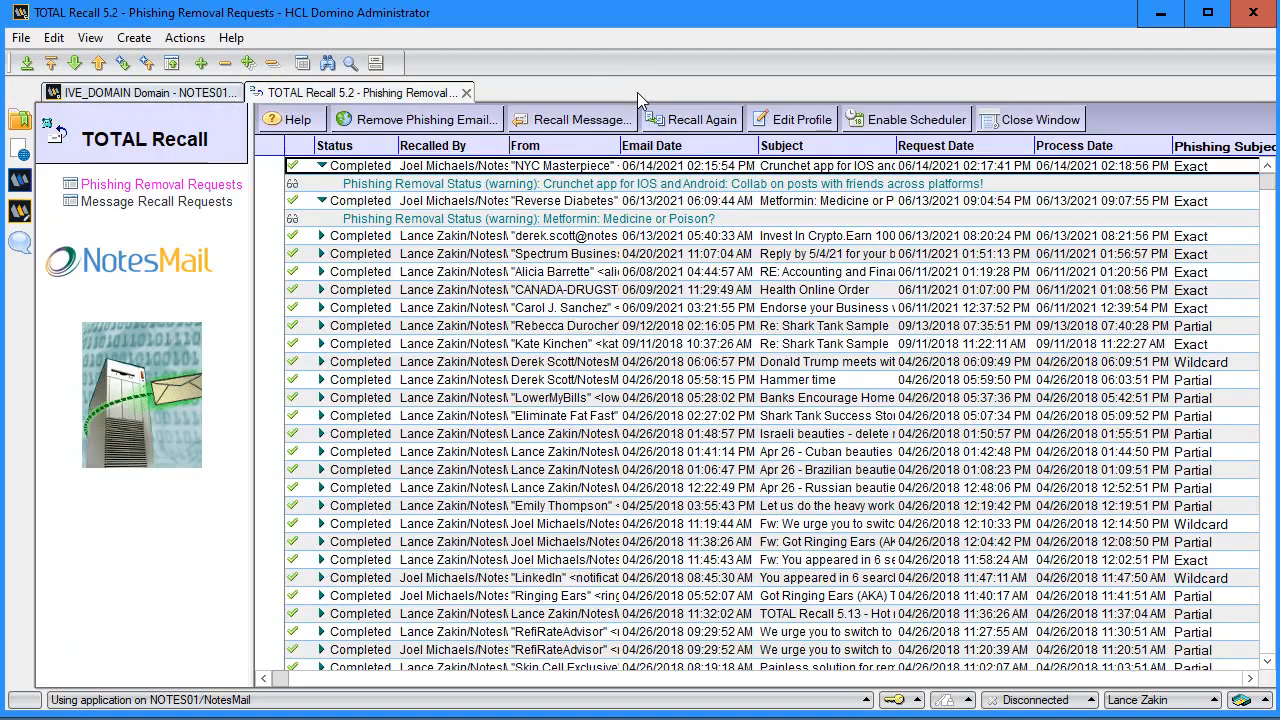
Switch to the Windows desktop, run the TOTAL Recall evaluation setup file and enter the self-extractor password
left_click(1161, 16)
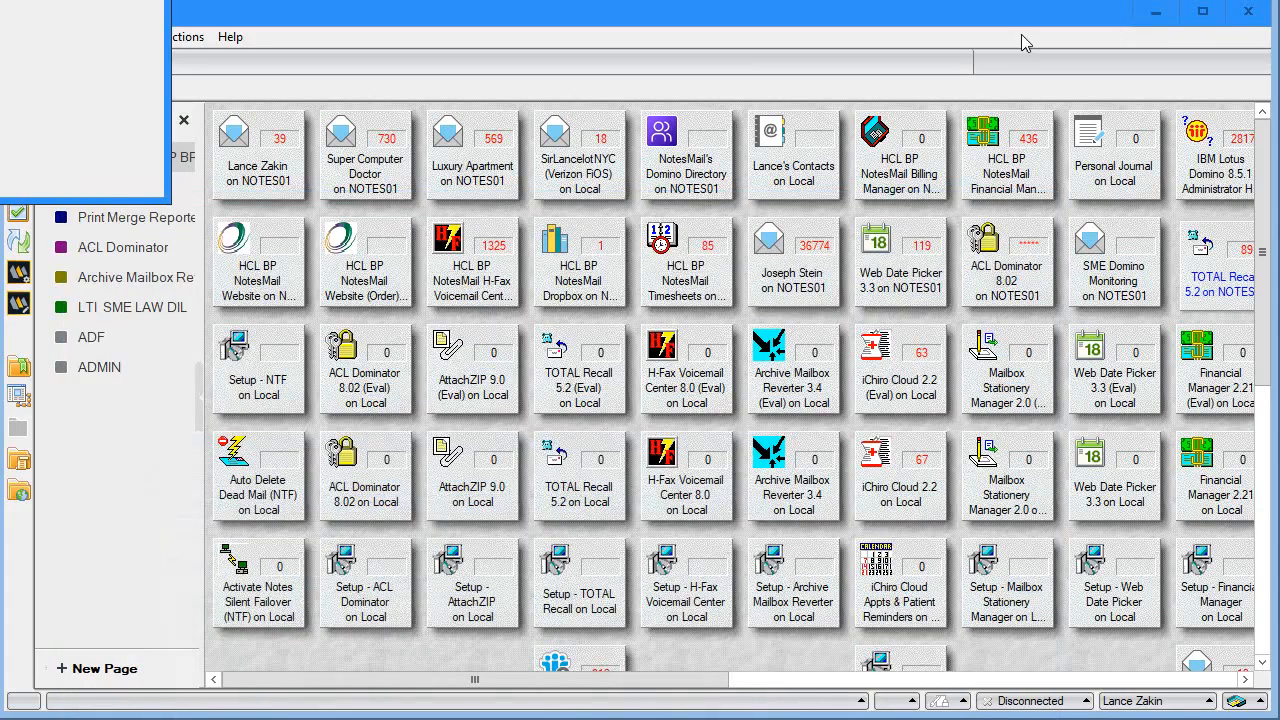
left_click(1158, 14)
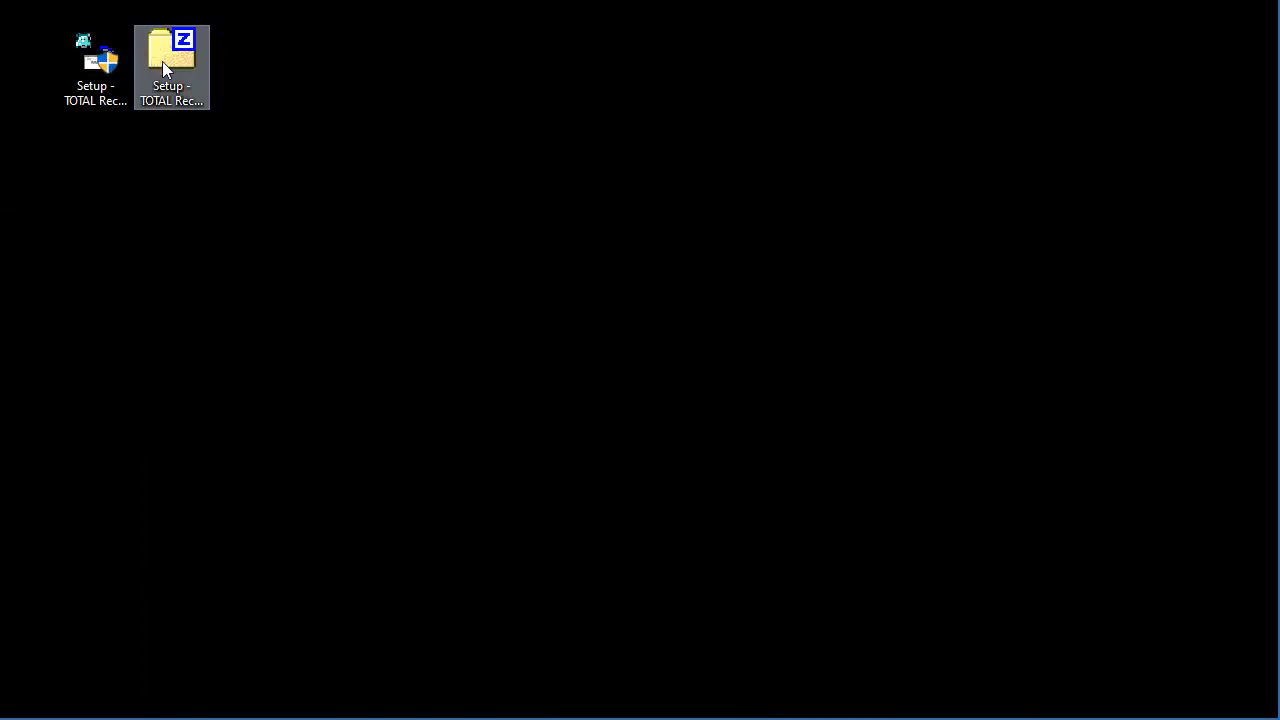
left_click(100, 65)
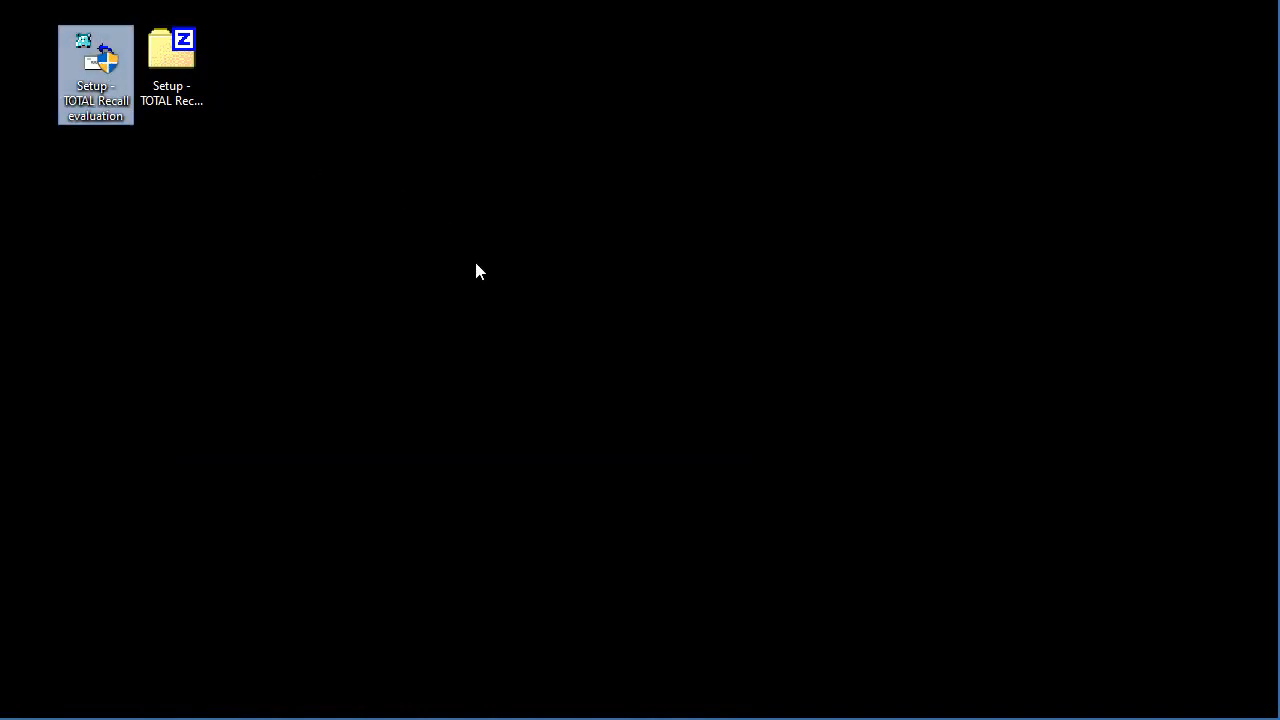
double_click(97, 82)
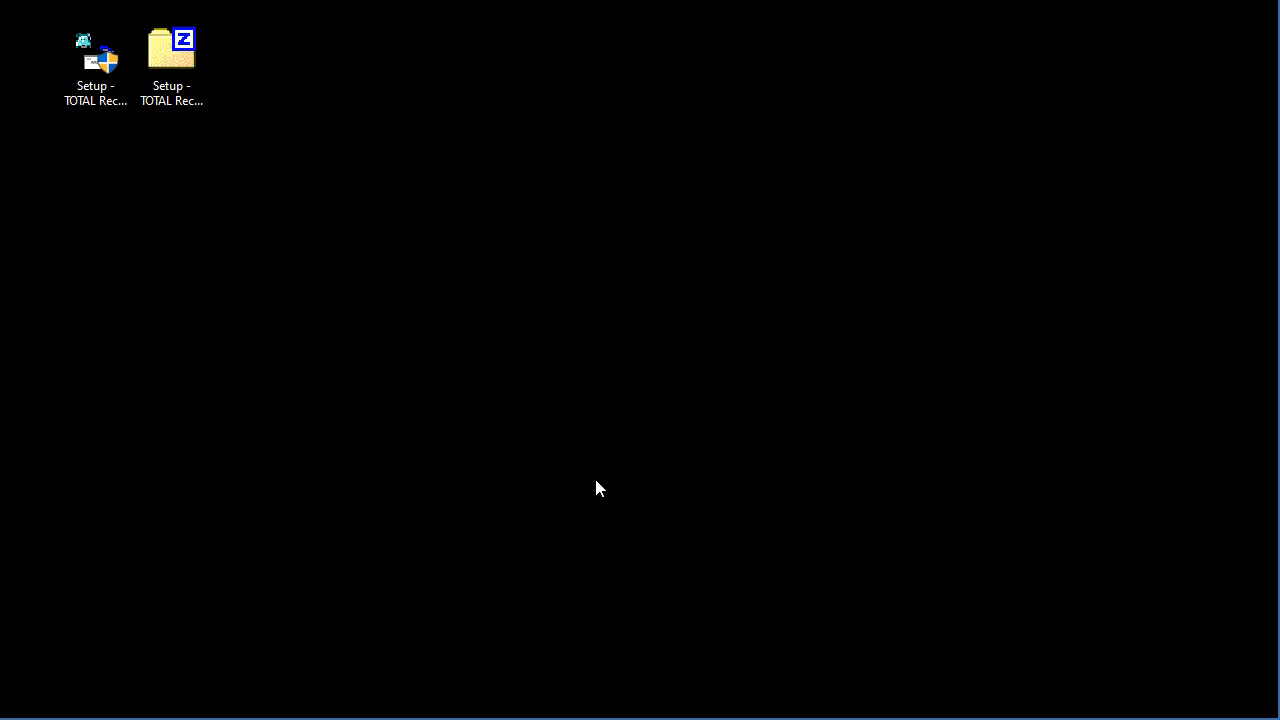
left_click(684, 469)
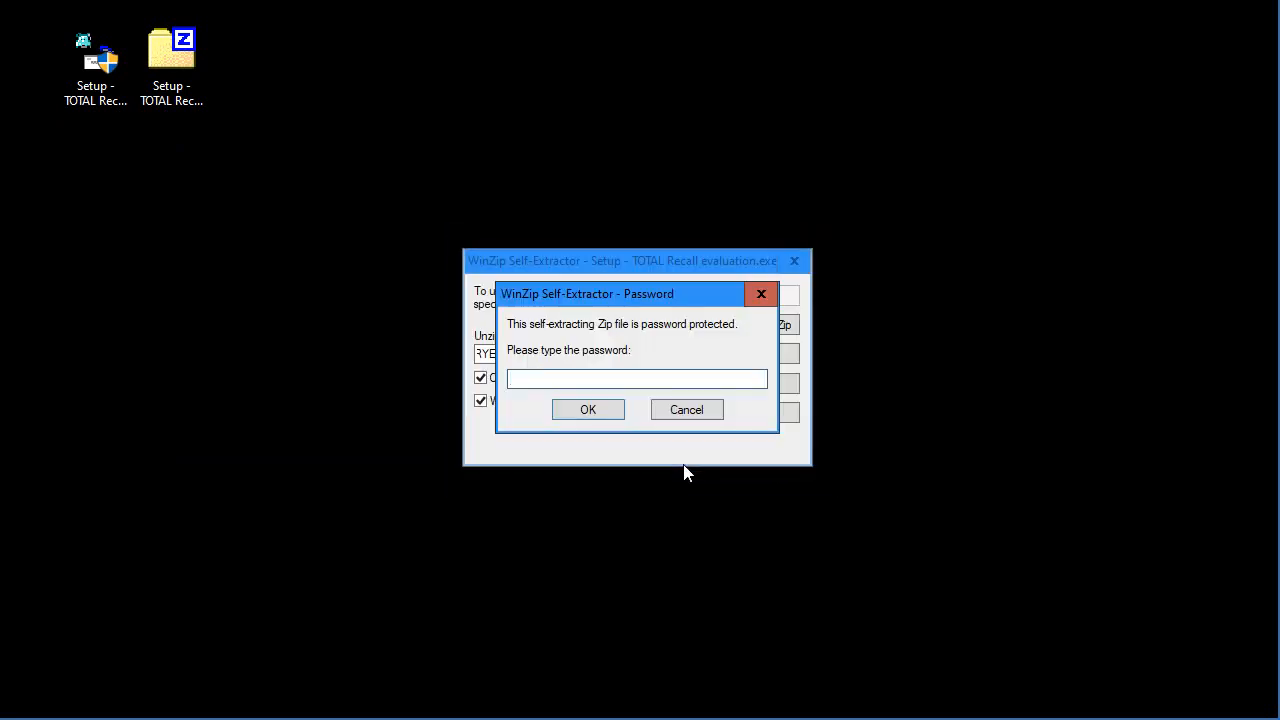
type("********")
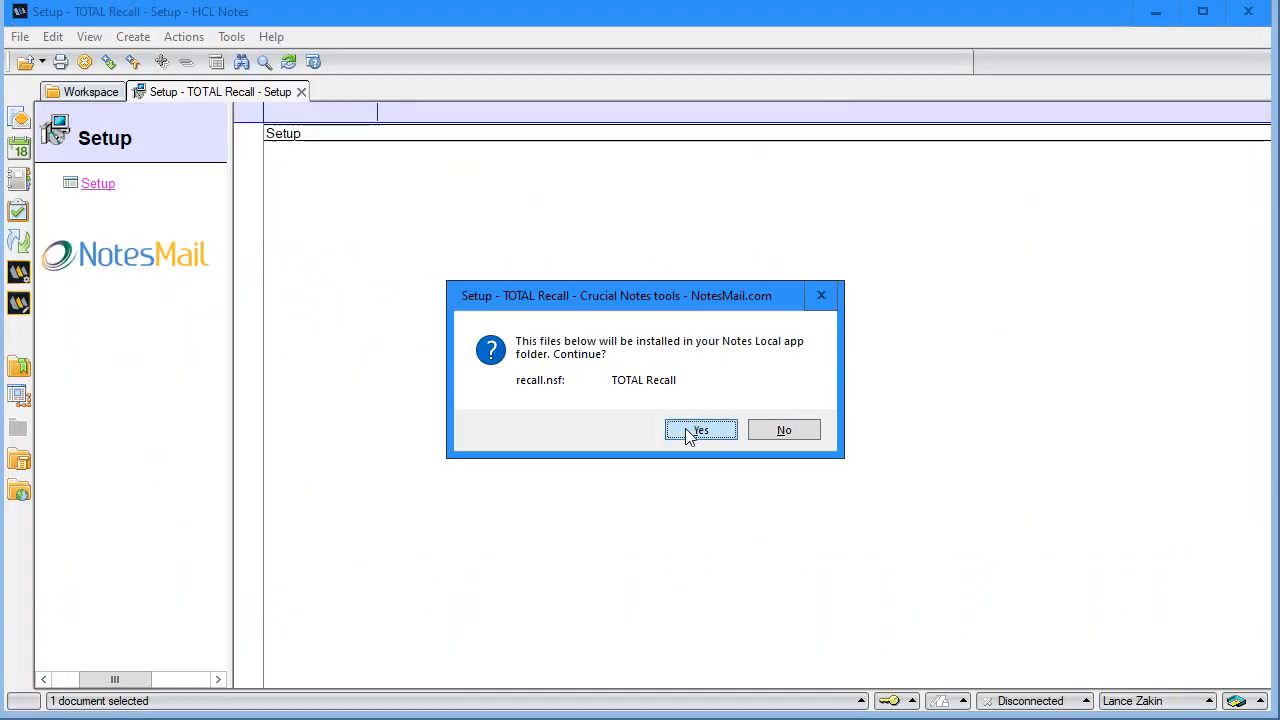
Install recall.nsf in the Notes local application folder and accept the TOTAL Recall software license agreement
left_click(689, 429)
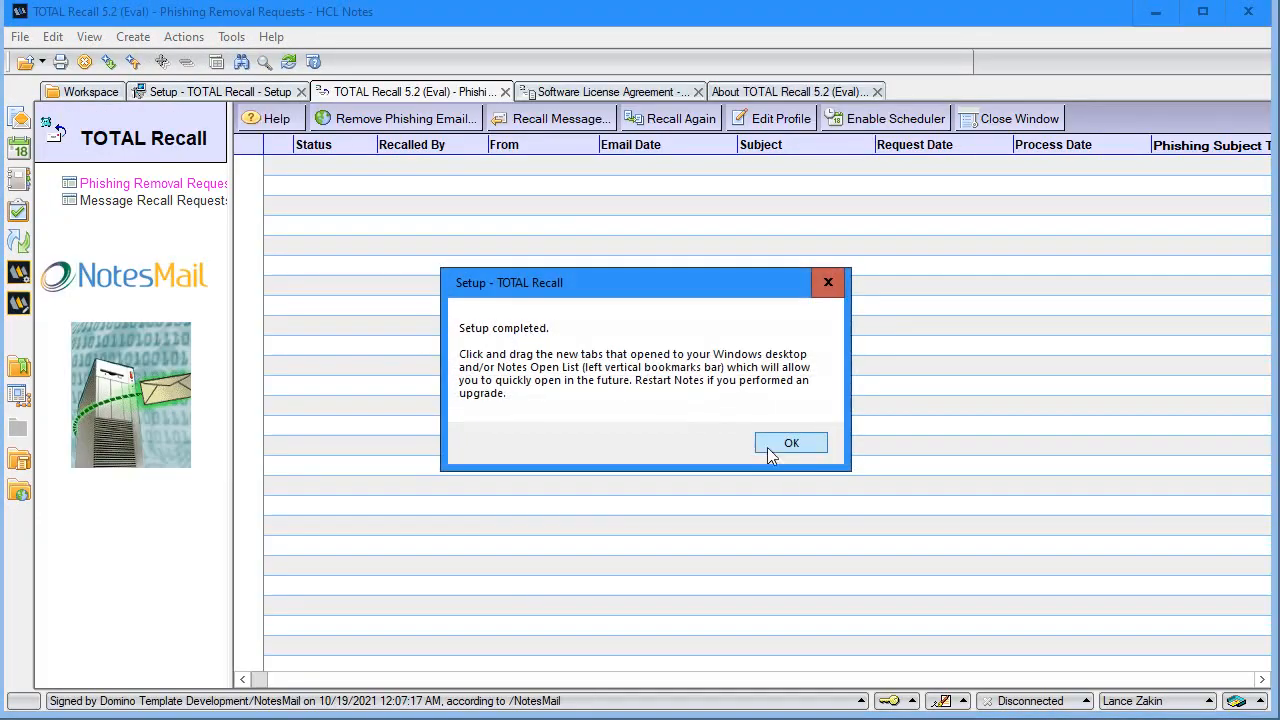
left_click(785, 438)
left_click(790, 91)
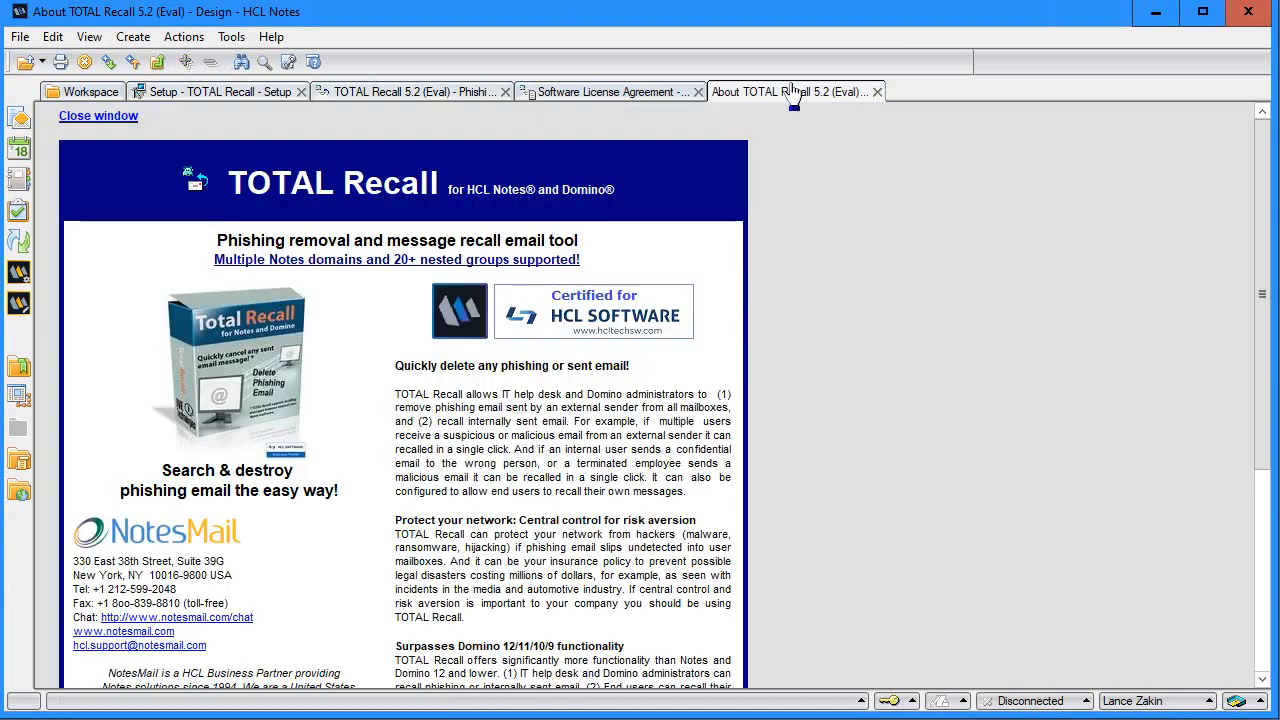
key("Escape")
left_click(600, 91)
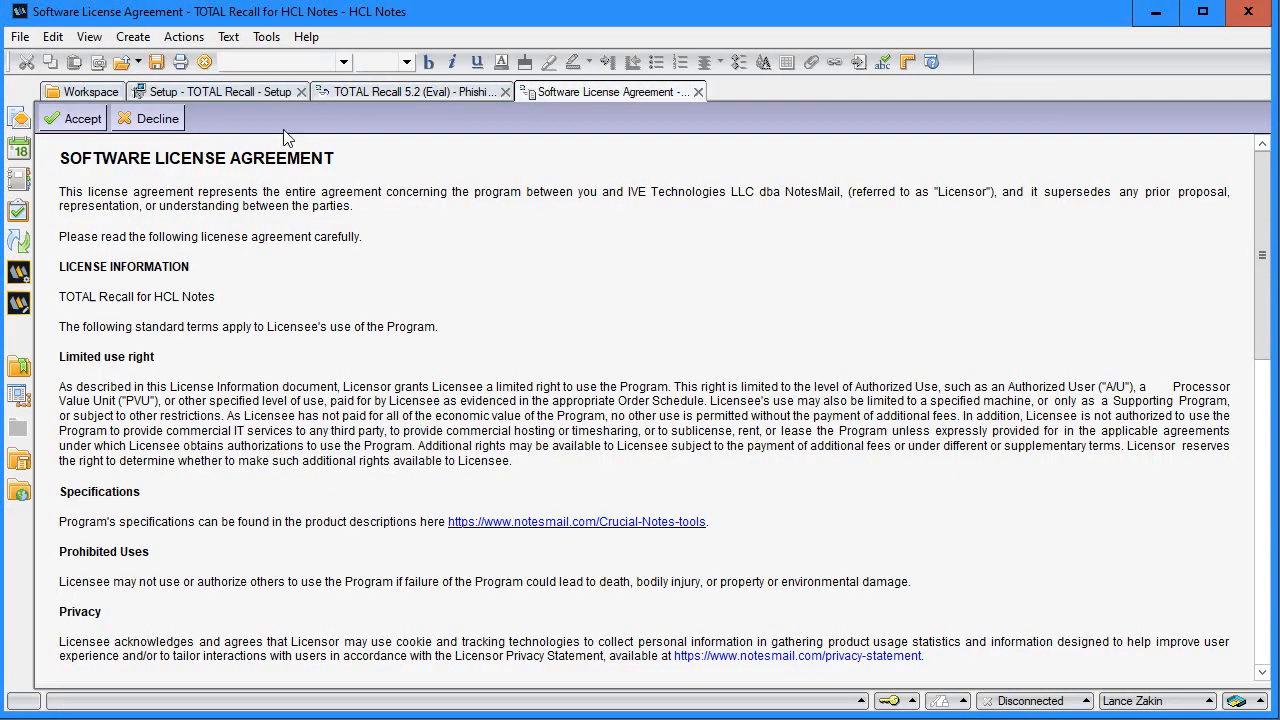
left_click(83, 125)
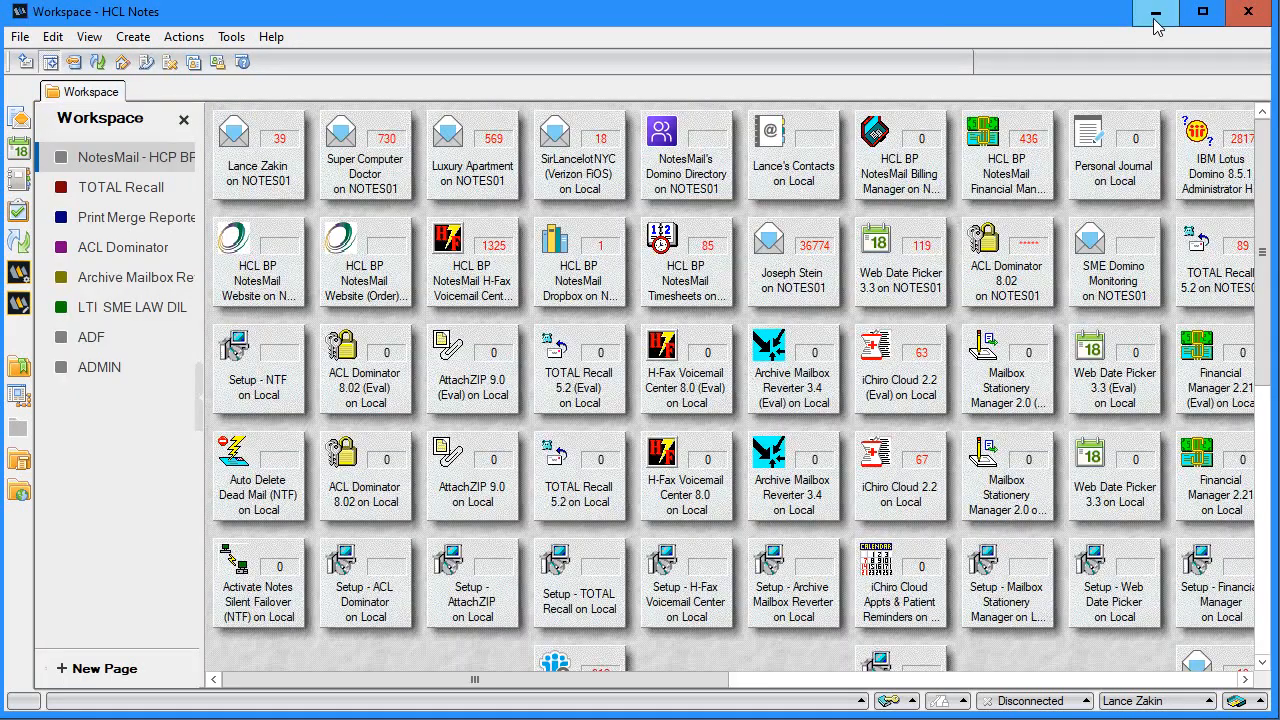
Switch to HCL Domino Administrator and enable the TOTAL Recall scheduler, accepting the preset server for the agent
left_click(1155, 18)
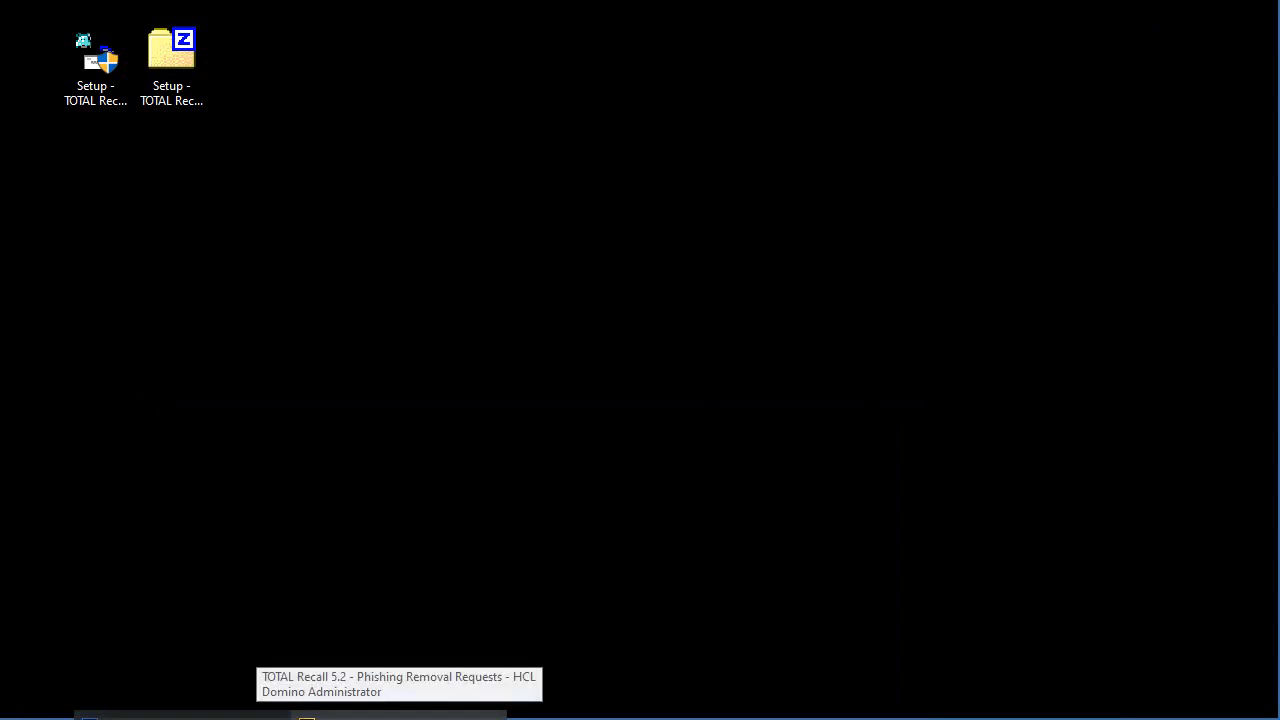
left_click(398, 715)
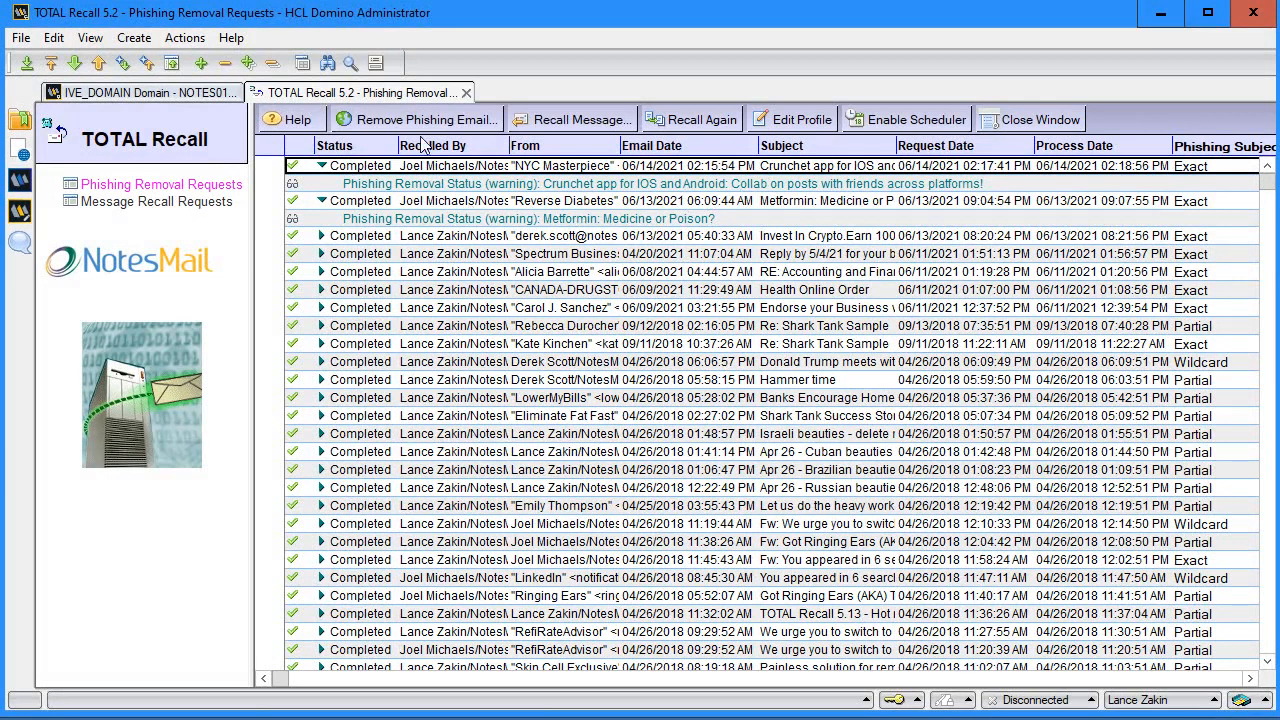
left_click(296, 119)
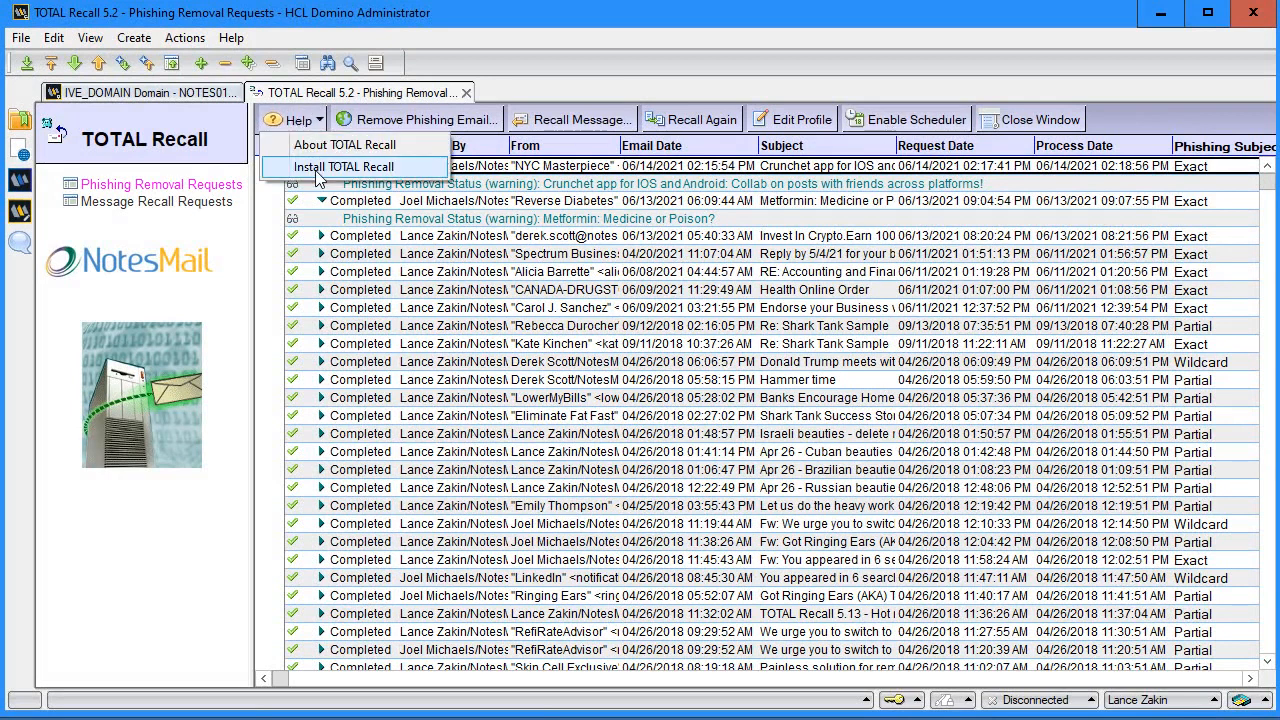
left_click(884, 122)
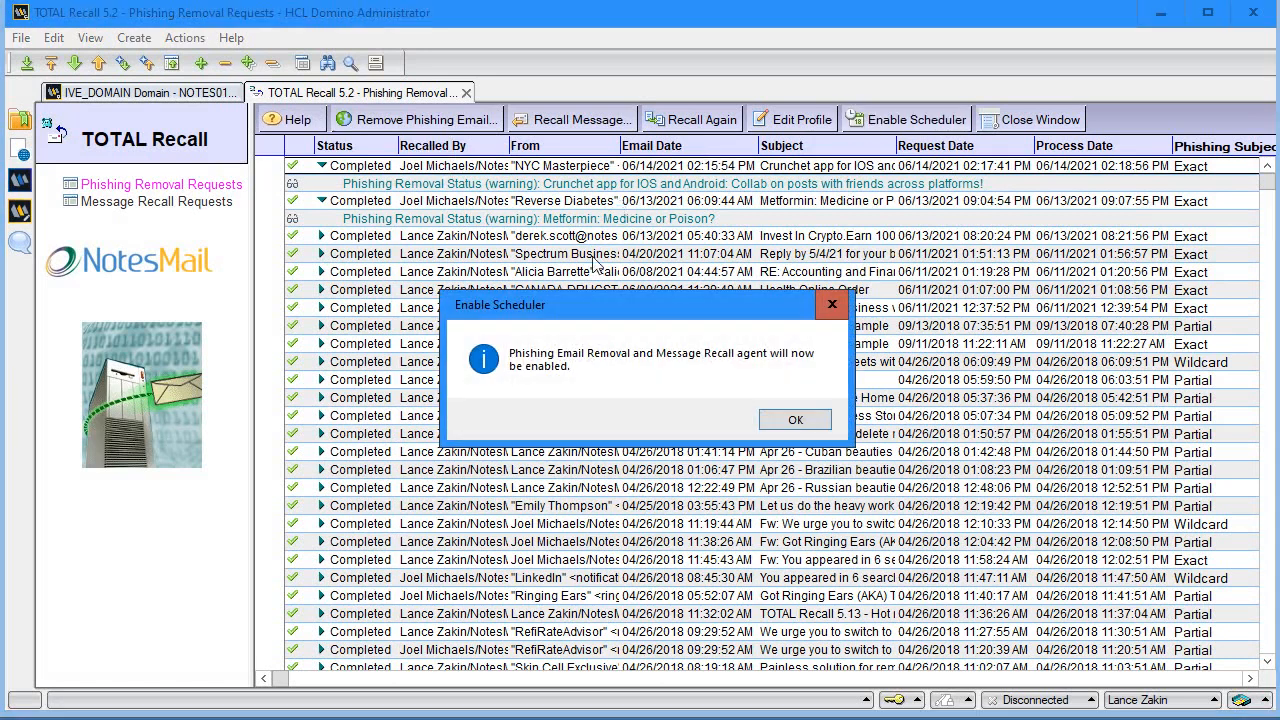
left_click(808, 425)
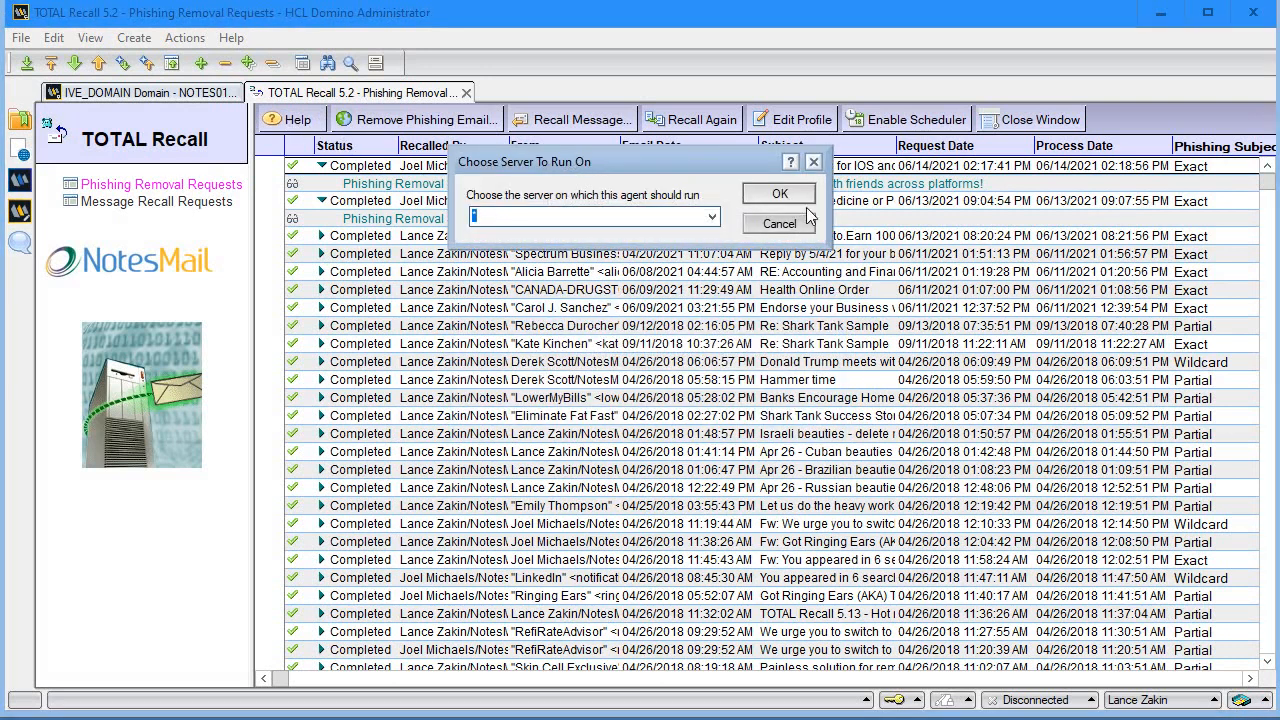
left_click(790, 195)
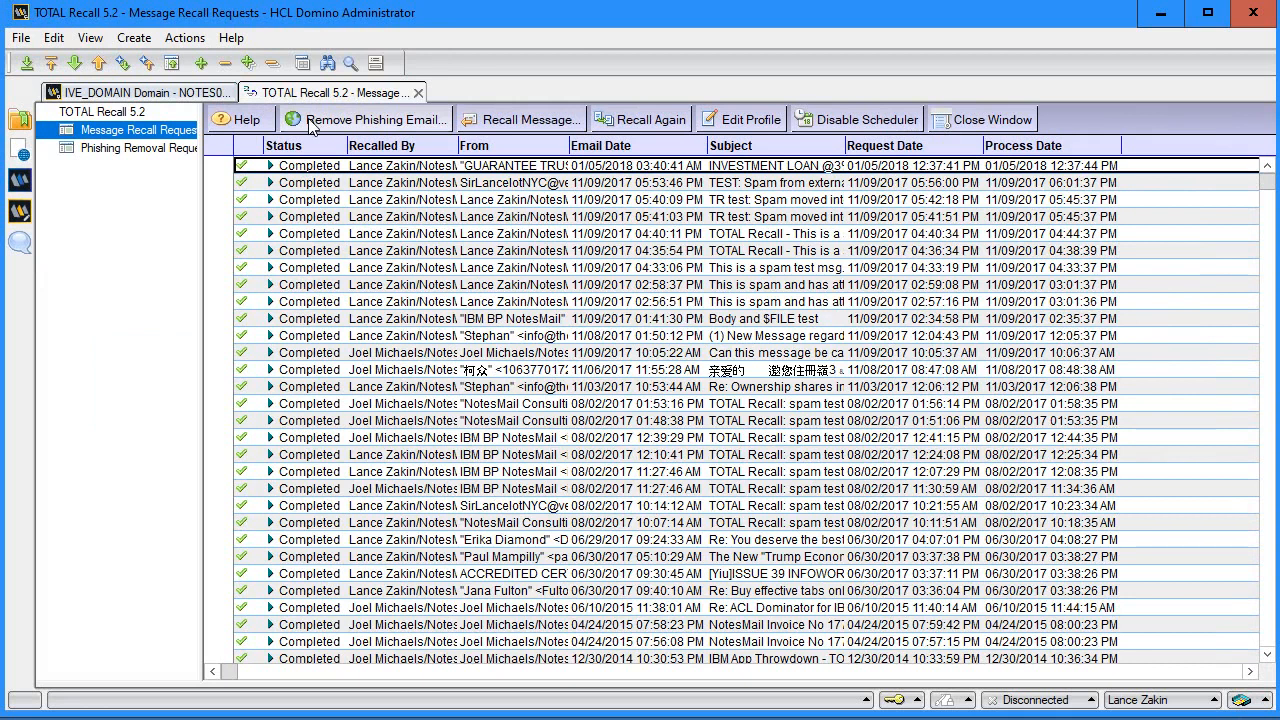
Reopen the TOTAL Recall installation instructions and highlight "Sign or run unrestricted methods and operations" in the single-server section
left_click(250, 120)
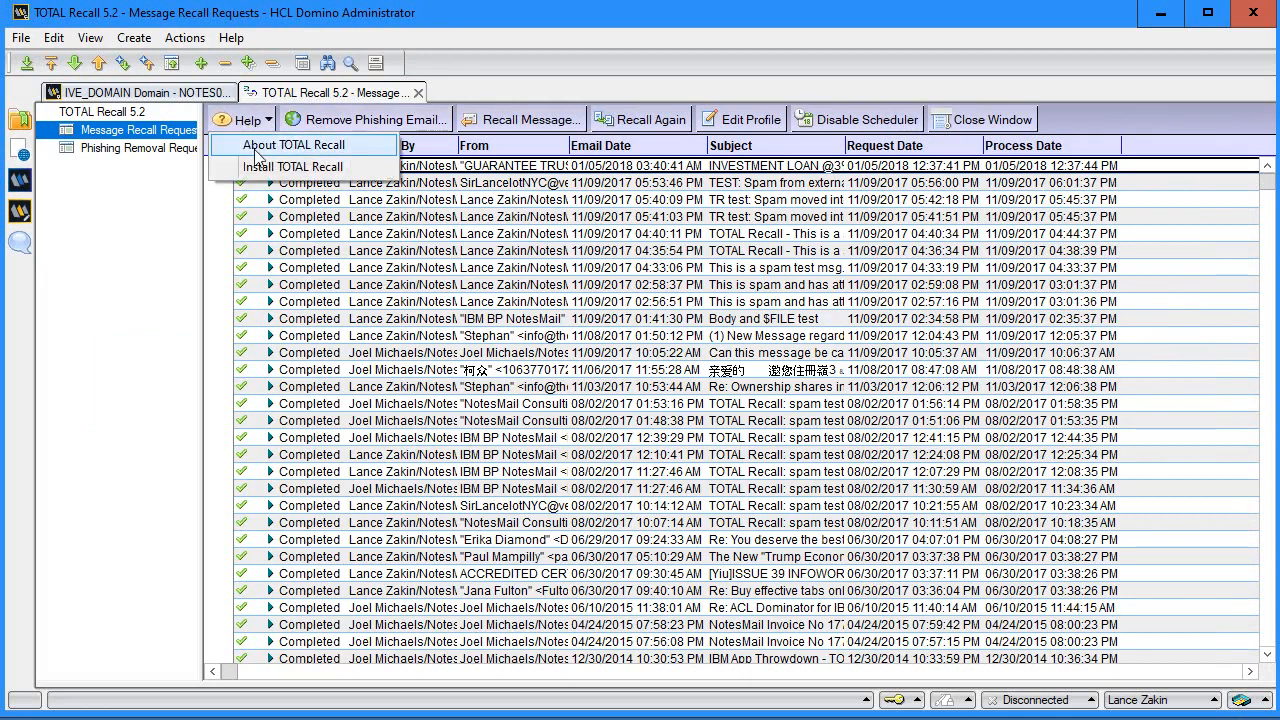
left_click(252, 166)
scroll(393, 390, "down", 4)
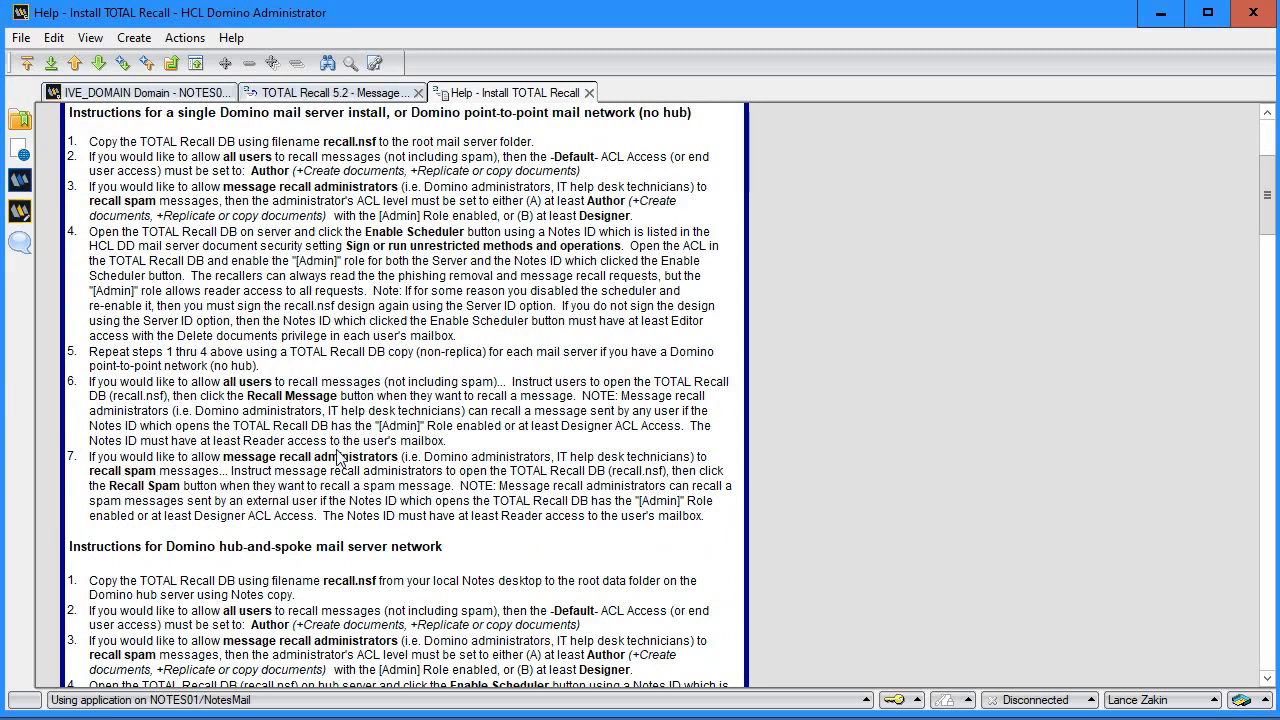
scroll(342, 445, "up", 2)
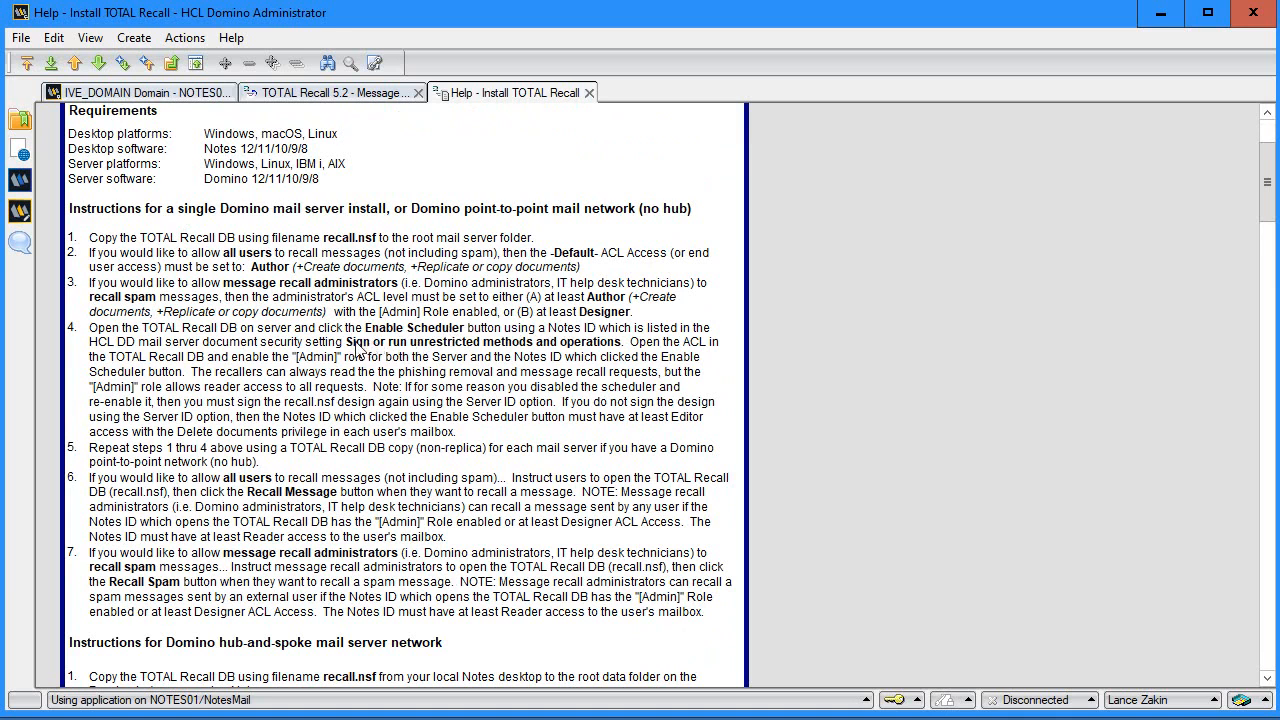
left_click_drag(343, 346, 625, 346)
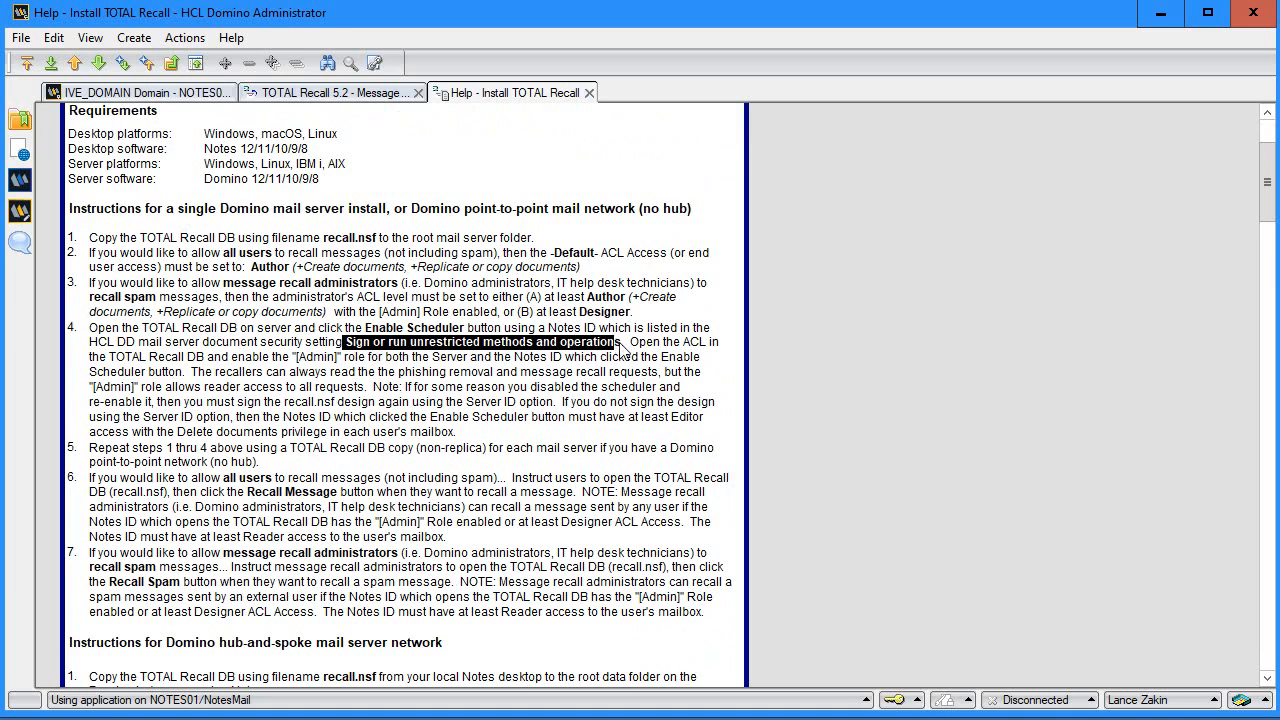
Close the installation help and sign all design documents of recall.nsf on the server with the Active Server's ID
left_click(588, 94)
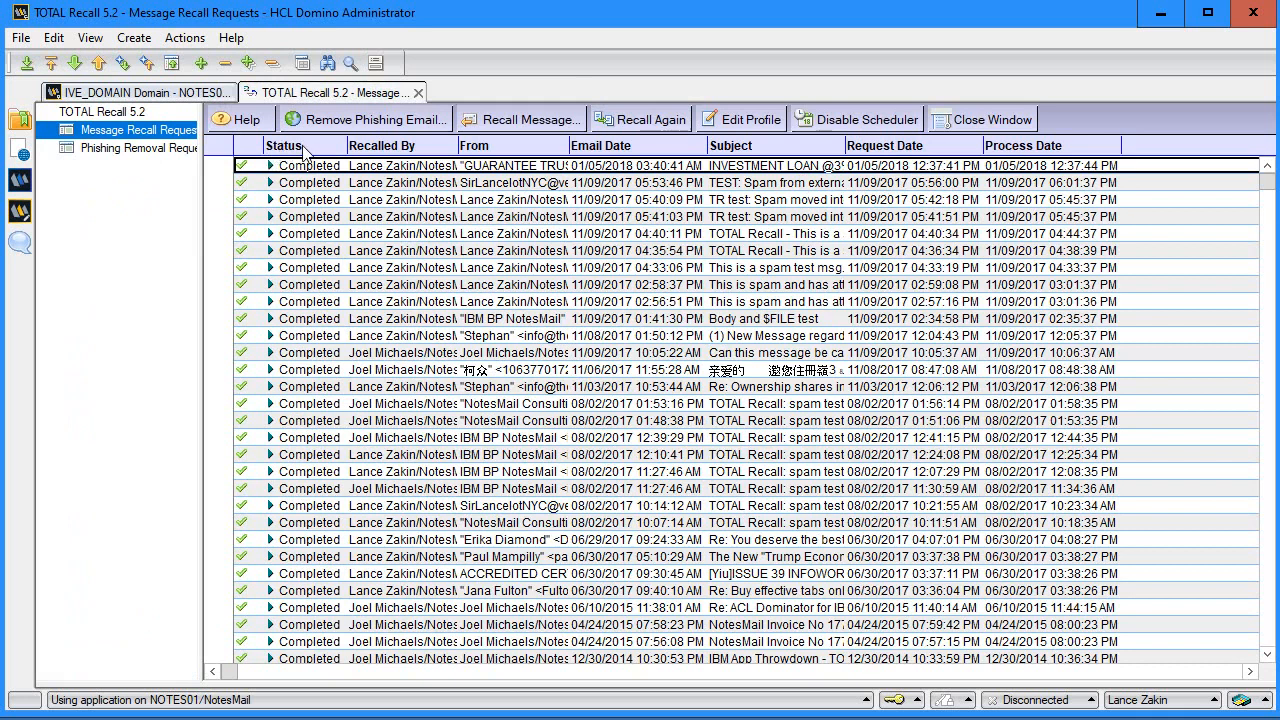
left_click(183, 93)
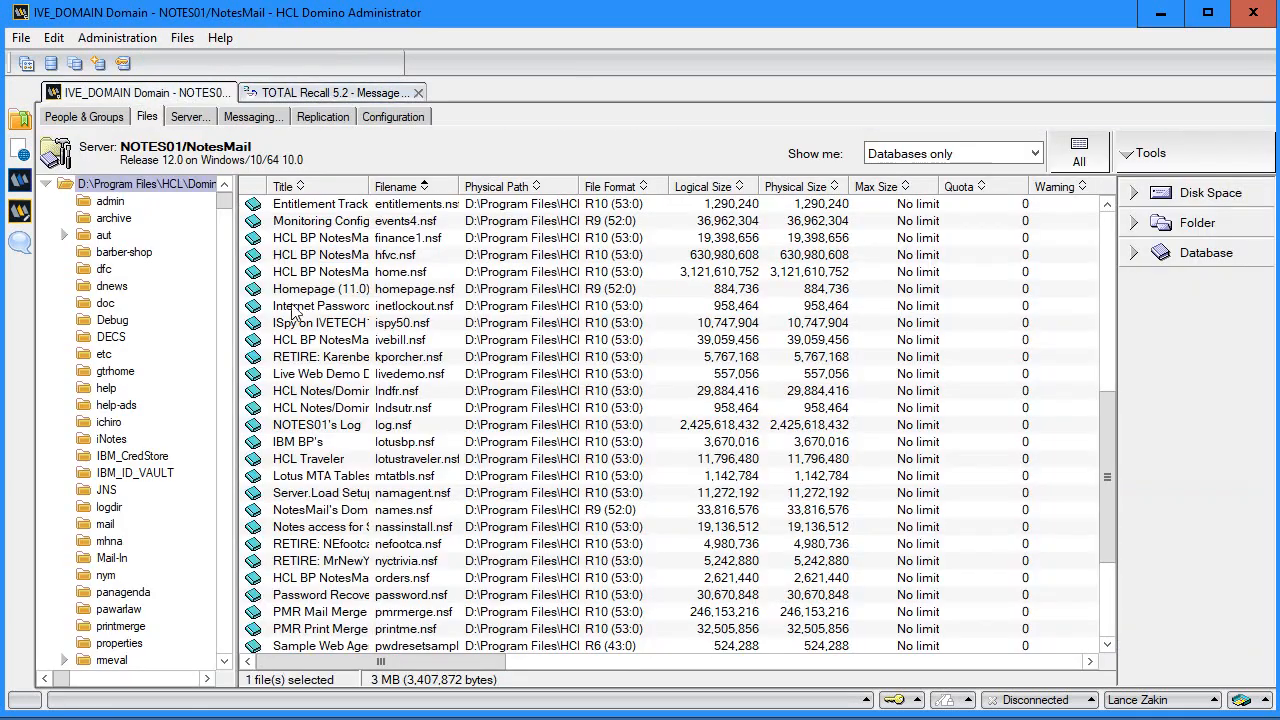
left_click(472, 572)
key("r")
scroll(472, 572, "down", 2)
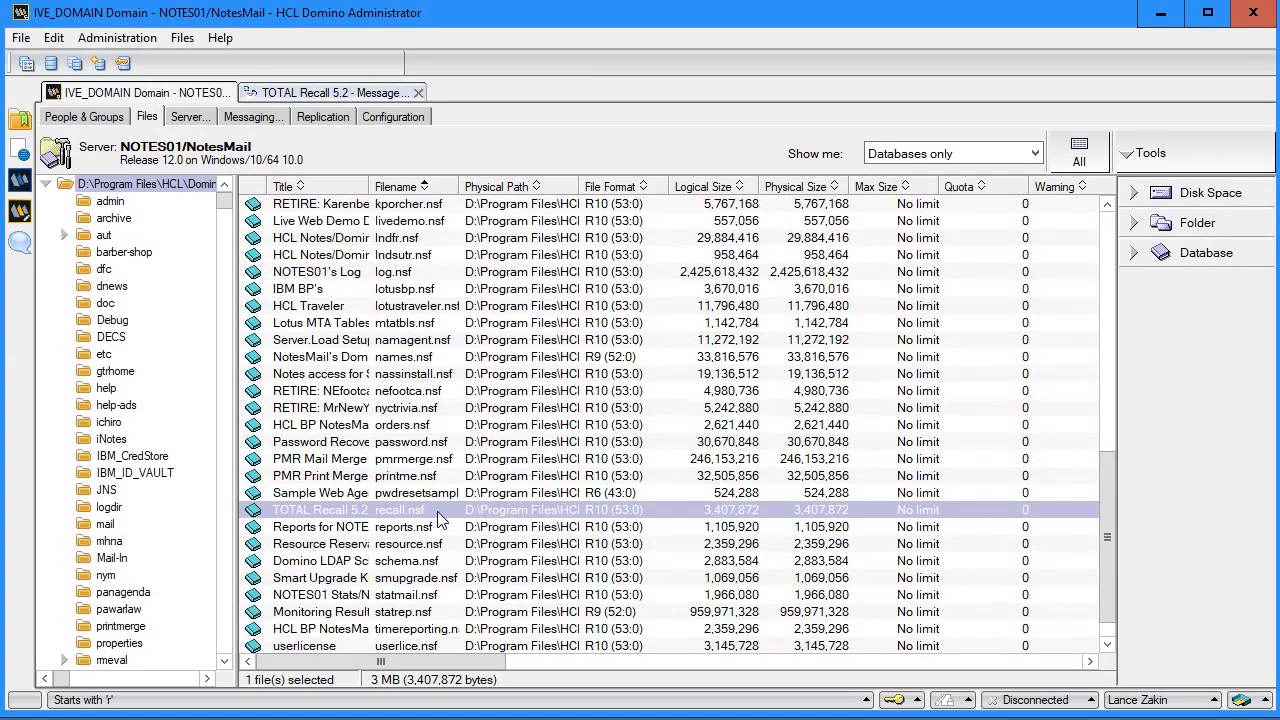
right_click(437, 508)
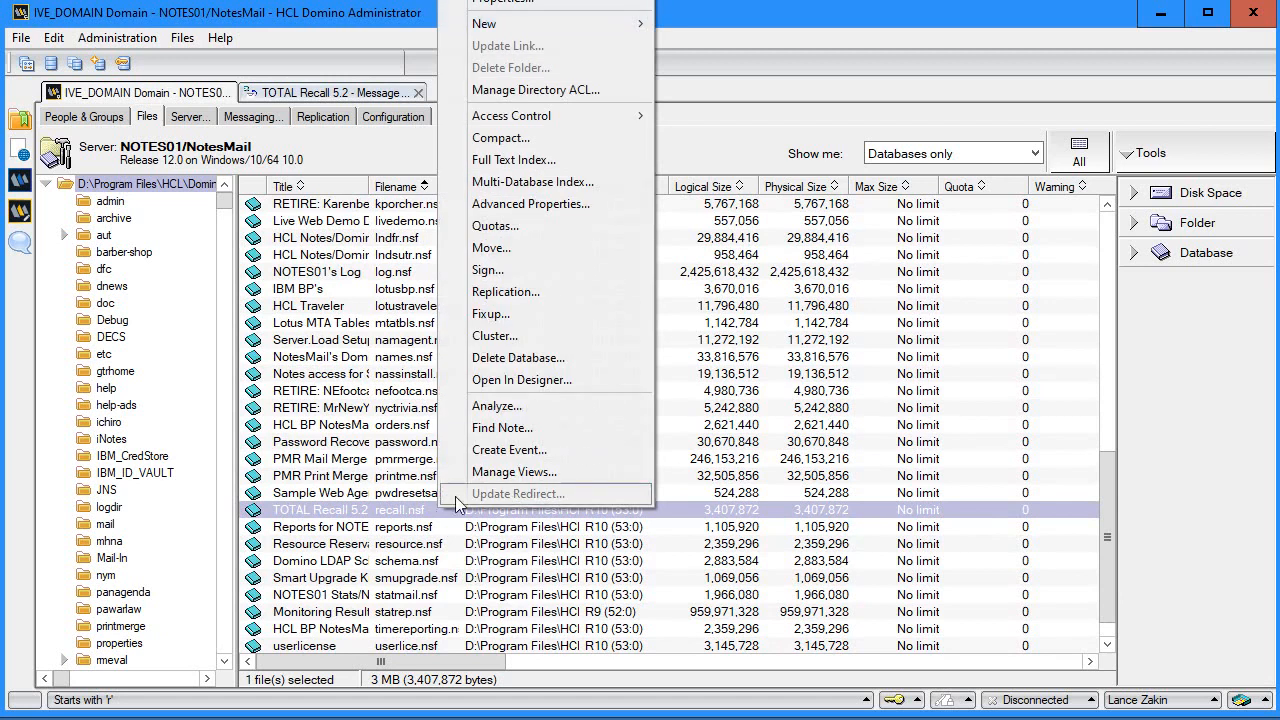
left_click(503, 277)
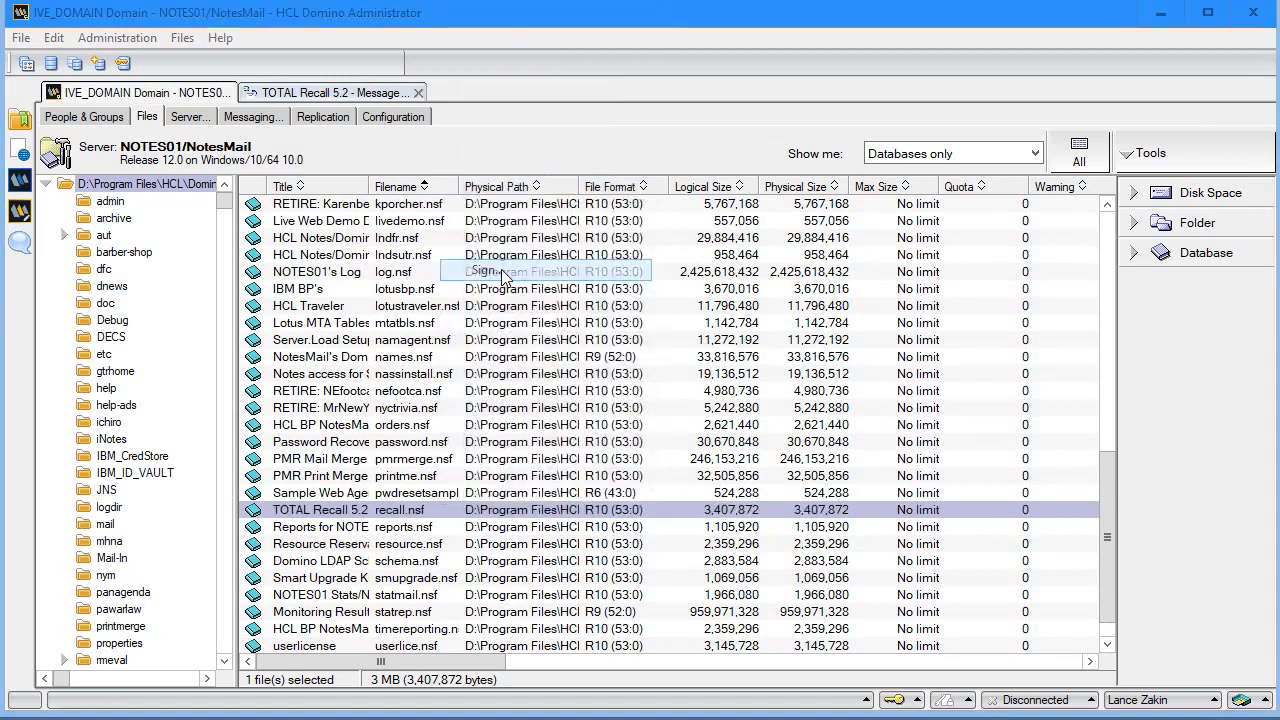
left_click(541, 337)
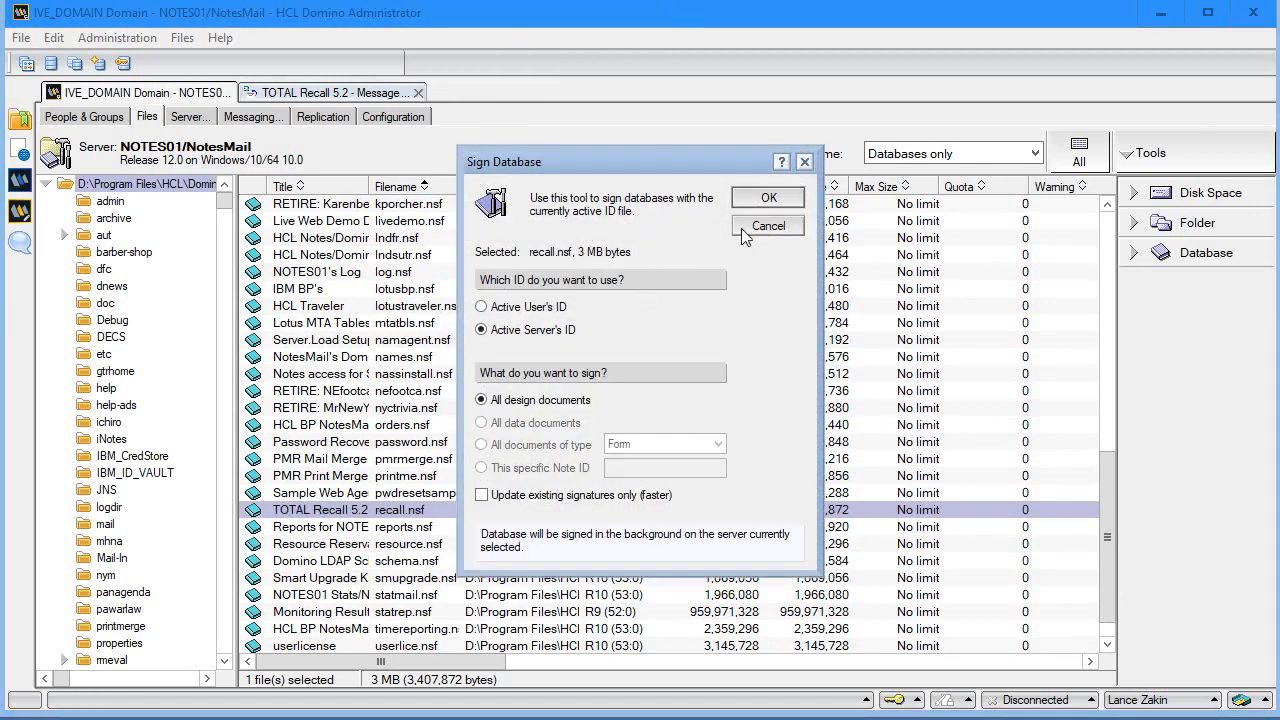
left_click(769, 199)
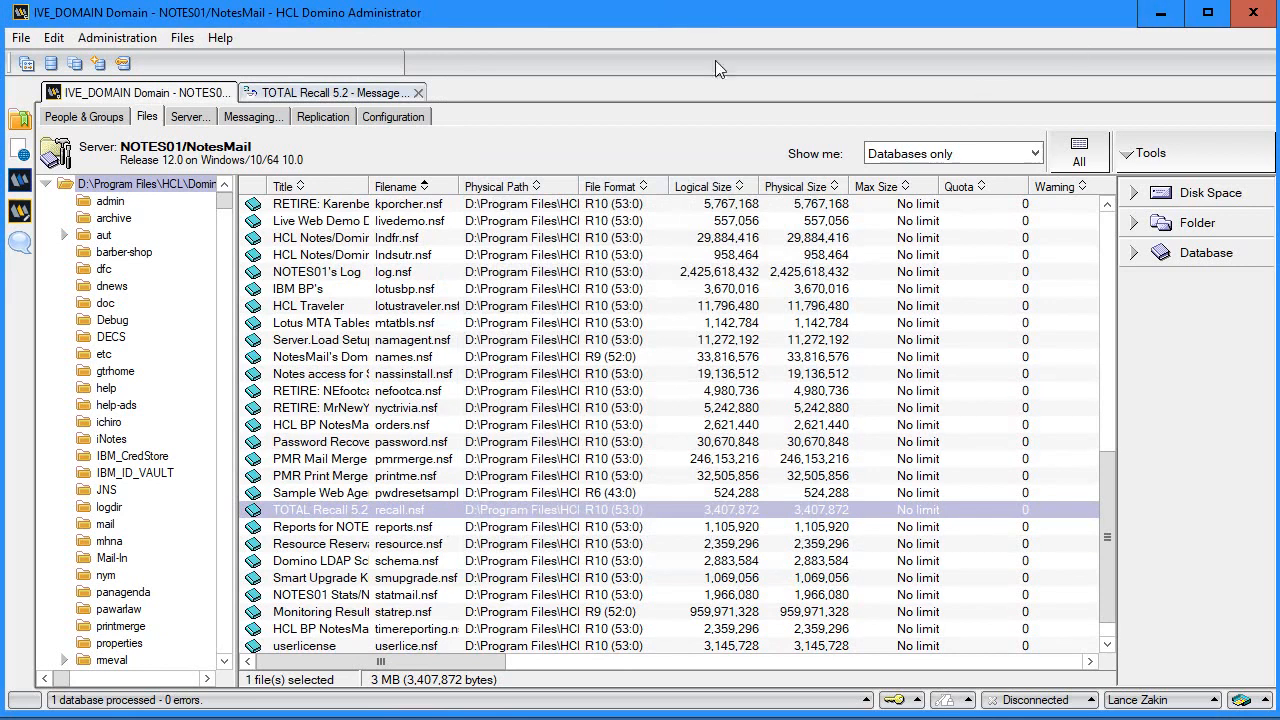
Close the open TOTAL Recall database, reopen recall.nsf from the server's file list and widen its navigation pane slightly
left_click(330, 90)
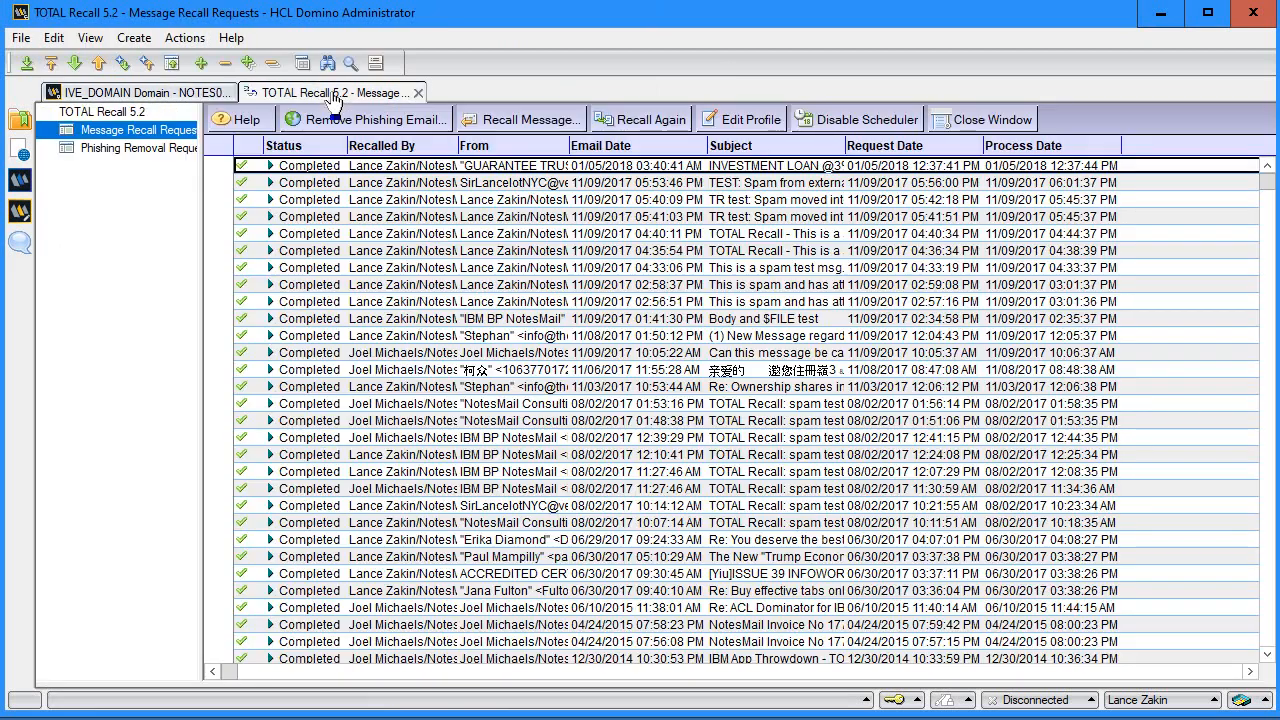
left_click(418, 92)
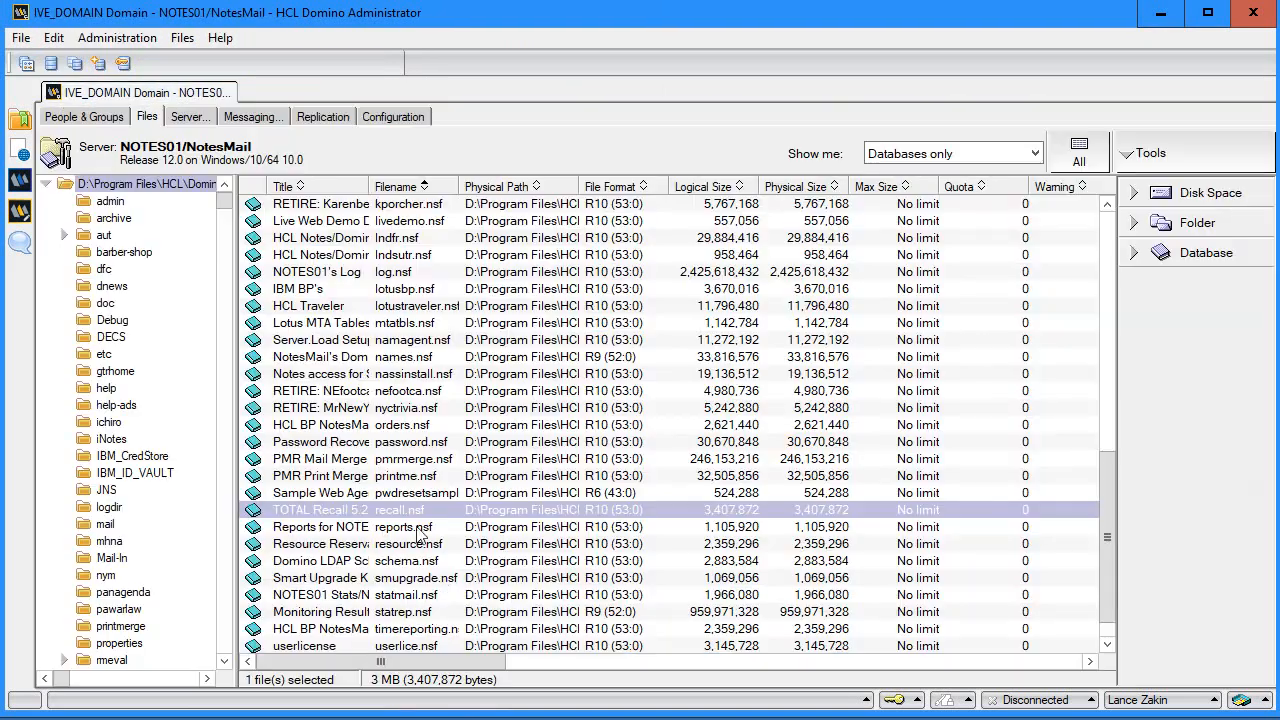
left_click(417, 494)
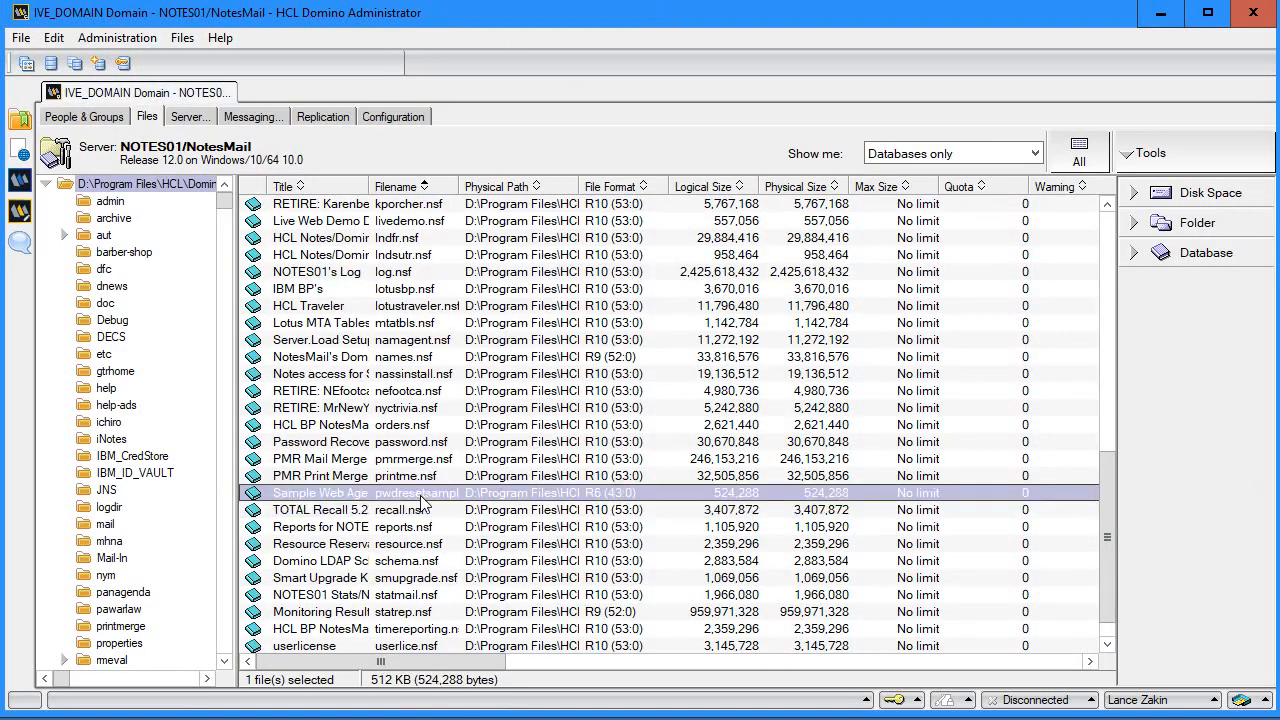
left_click(416, 511)
double_click(416, 510)
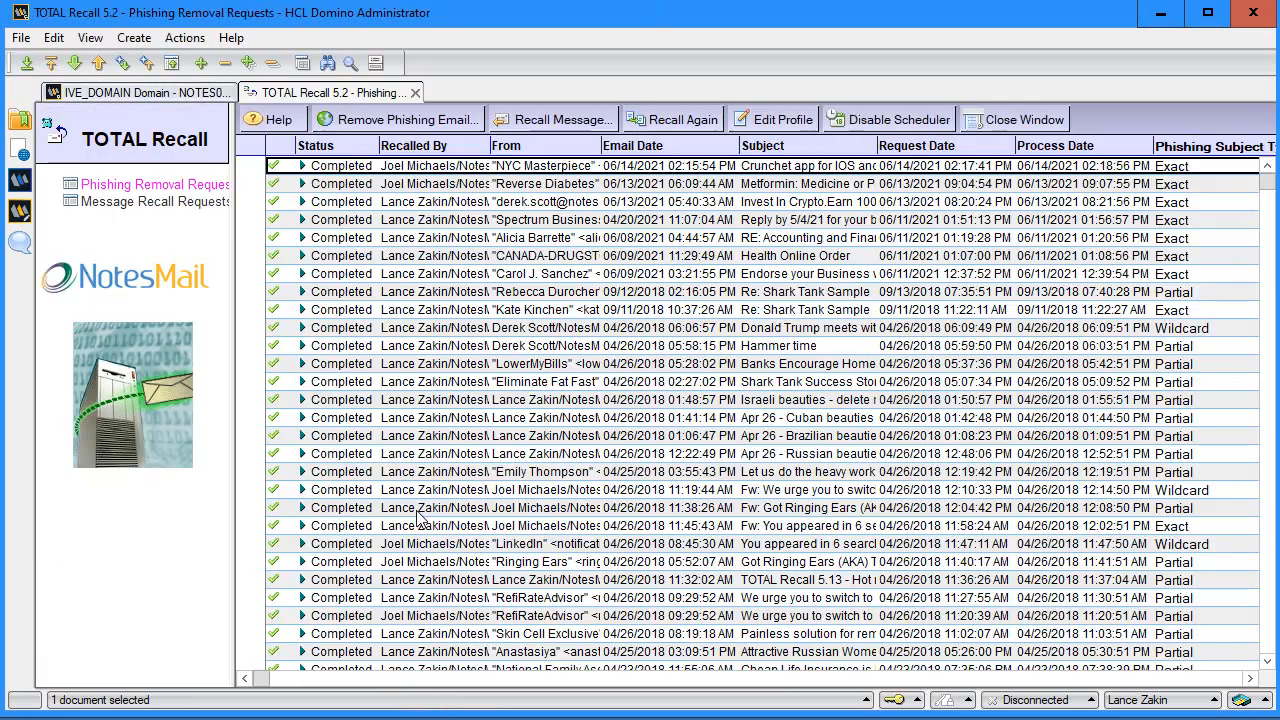
left_click_drag(232, 200, 256, 204)
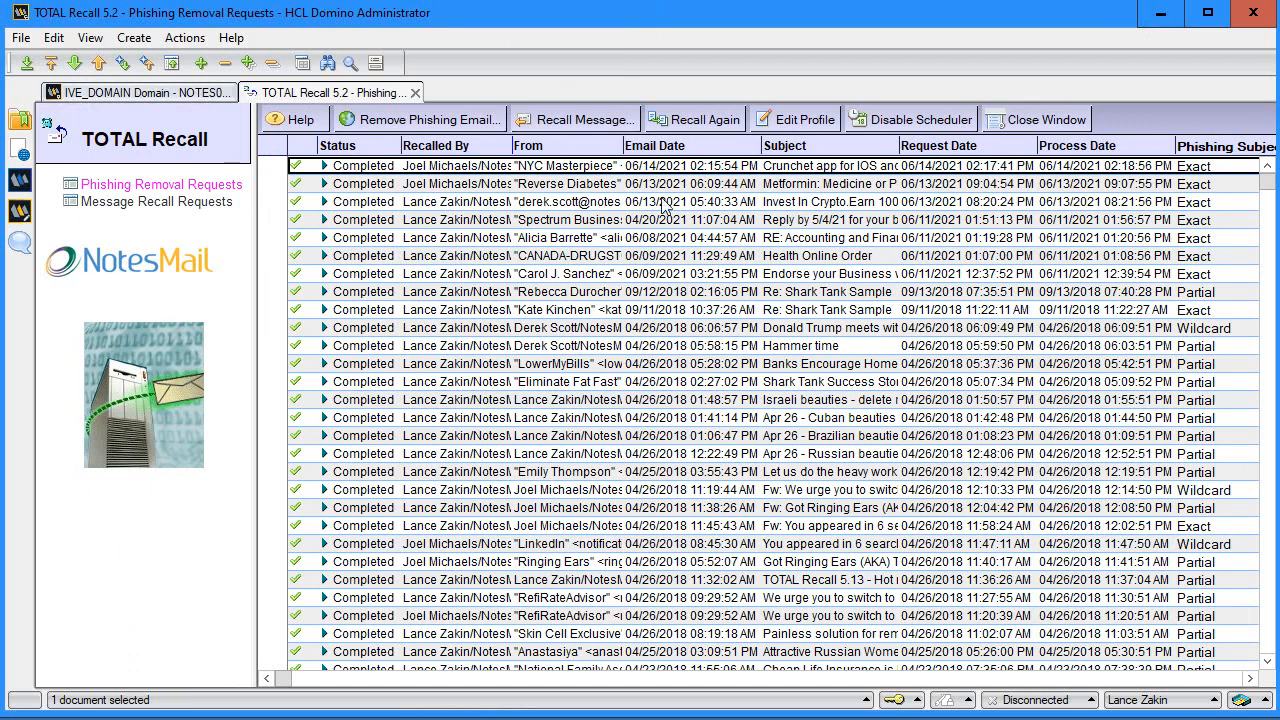
Open the TOTAL Recall profile and examine its settings from the time limit and recall options through status report and phishing removal
left_click(795, 123)
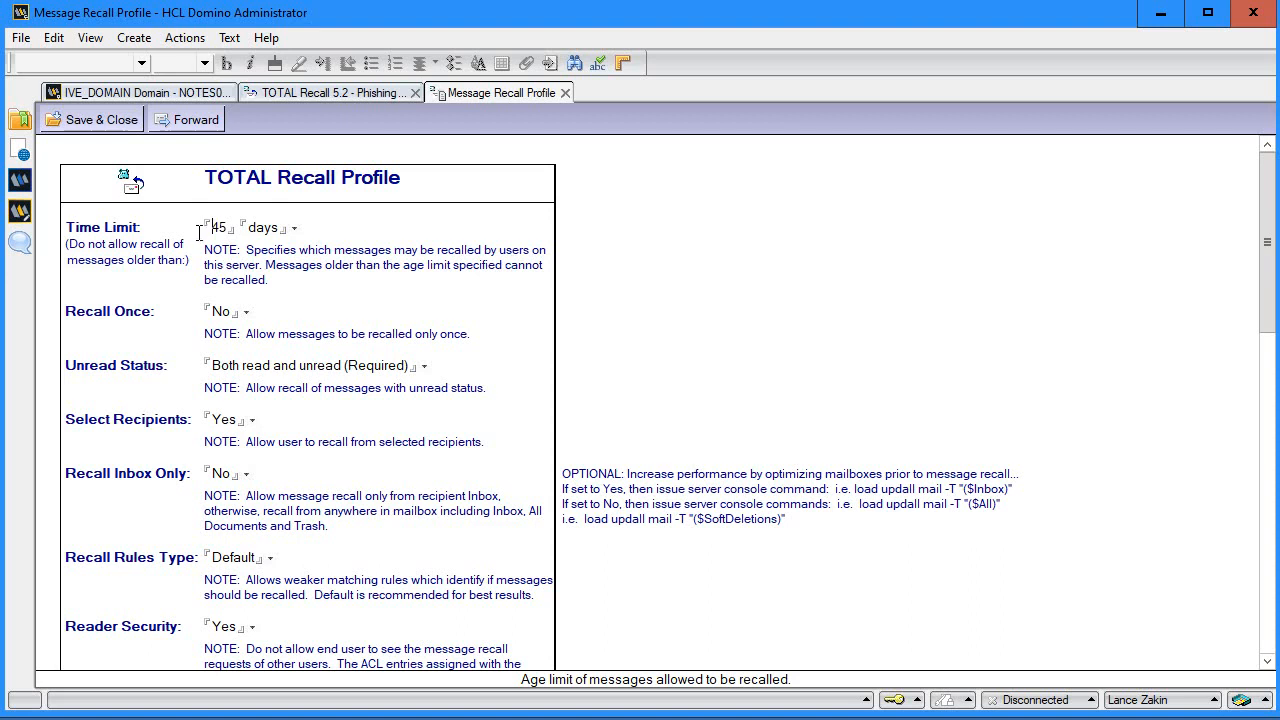
scroll(199, 233, "down", 1)
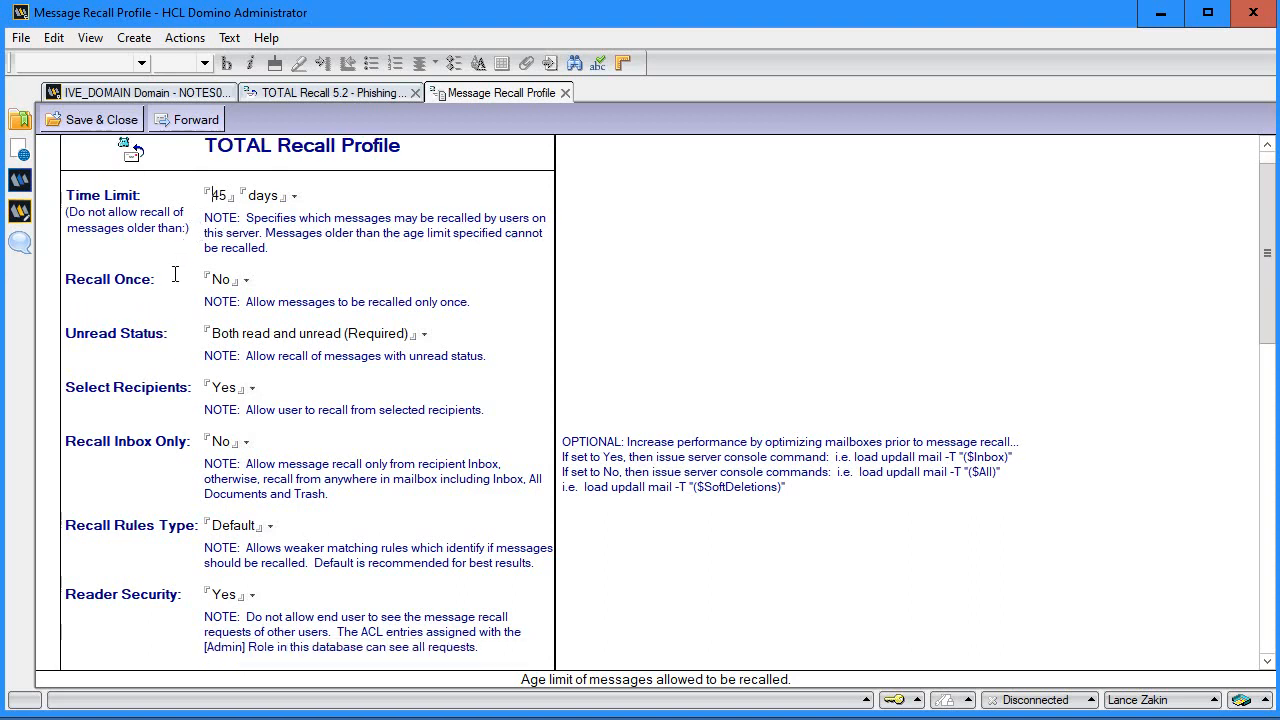
scroll(176, 276, "down", 1)
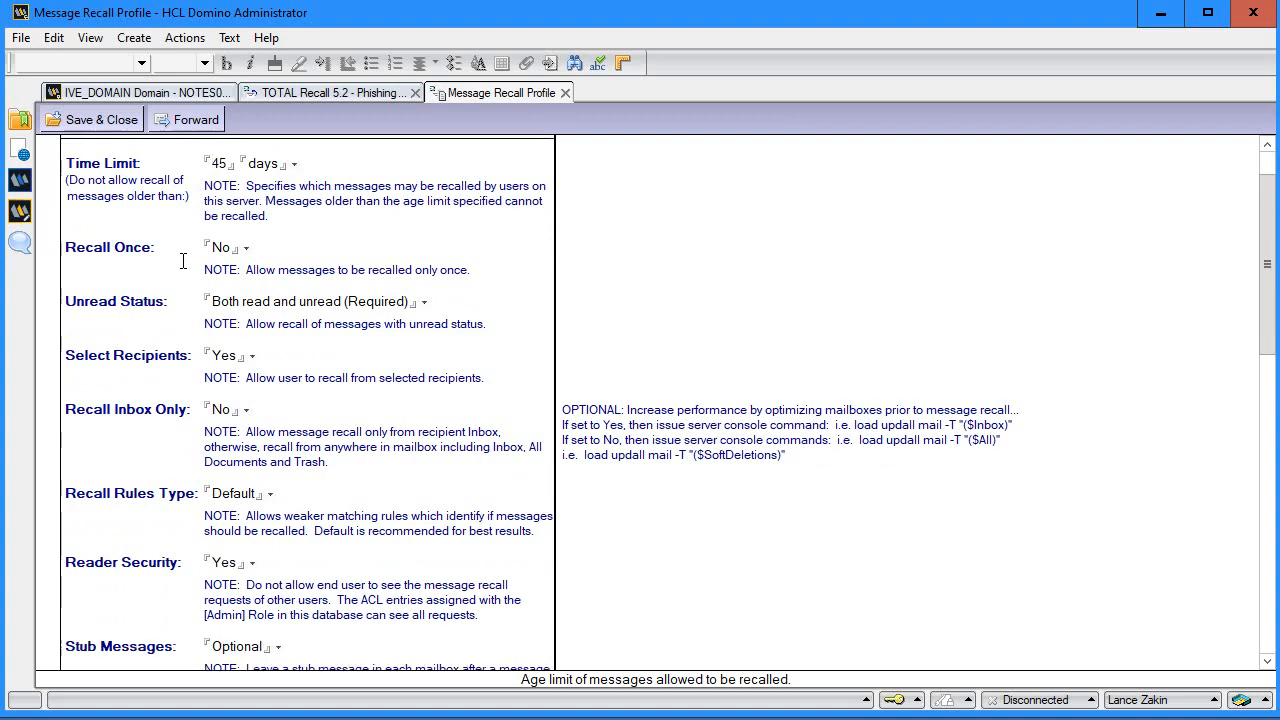
scroll(183, 261, "down", 2)
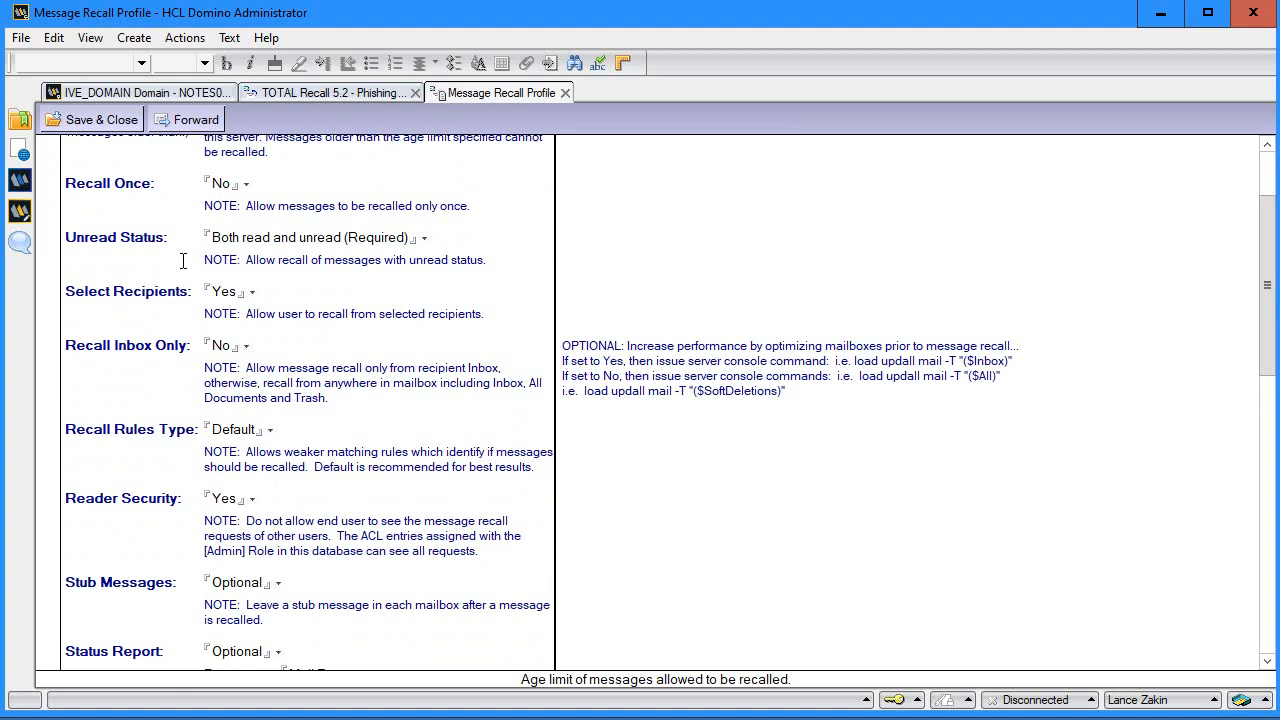
left_click(217, 346)
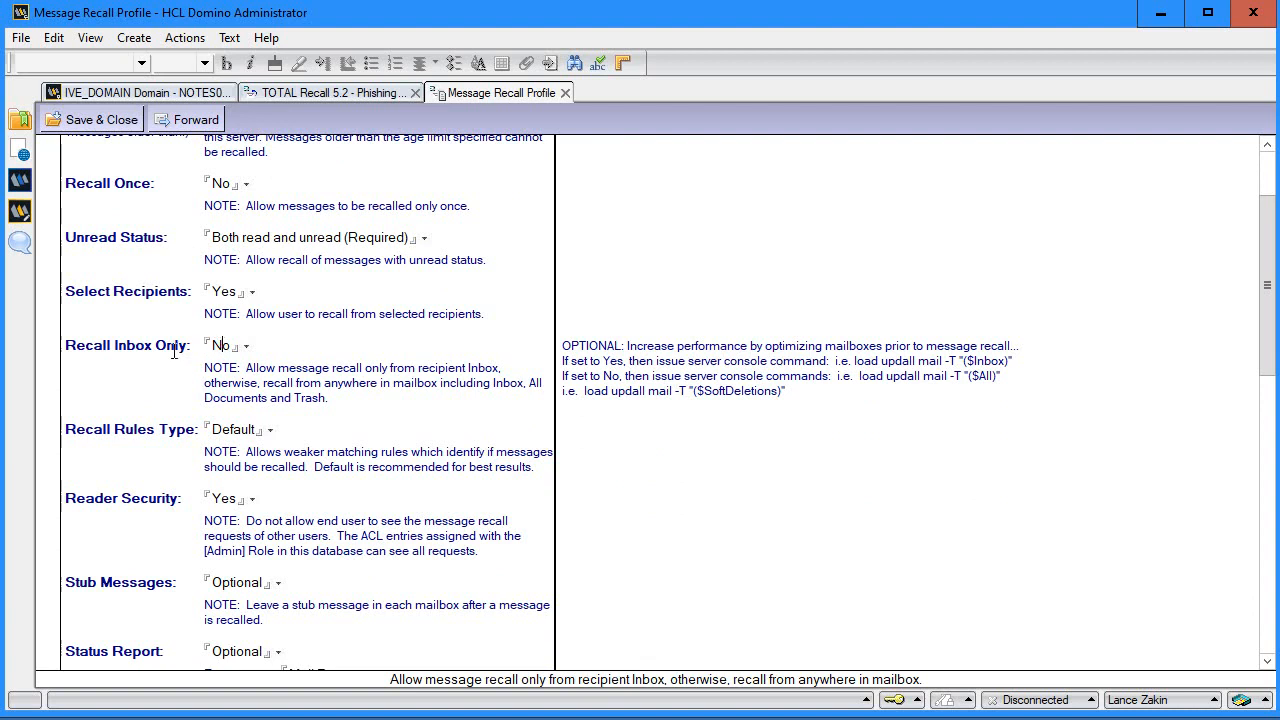
scroll(140, 414, "down", 2)
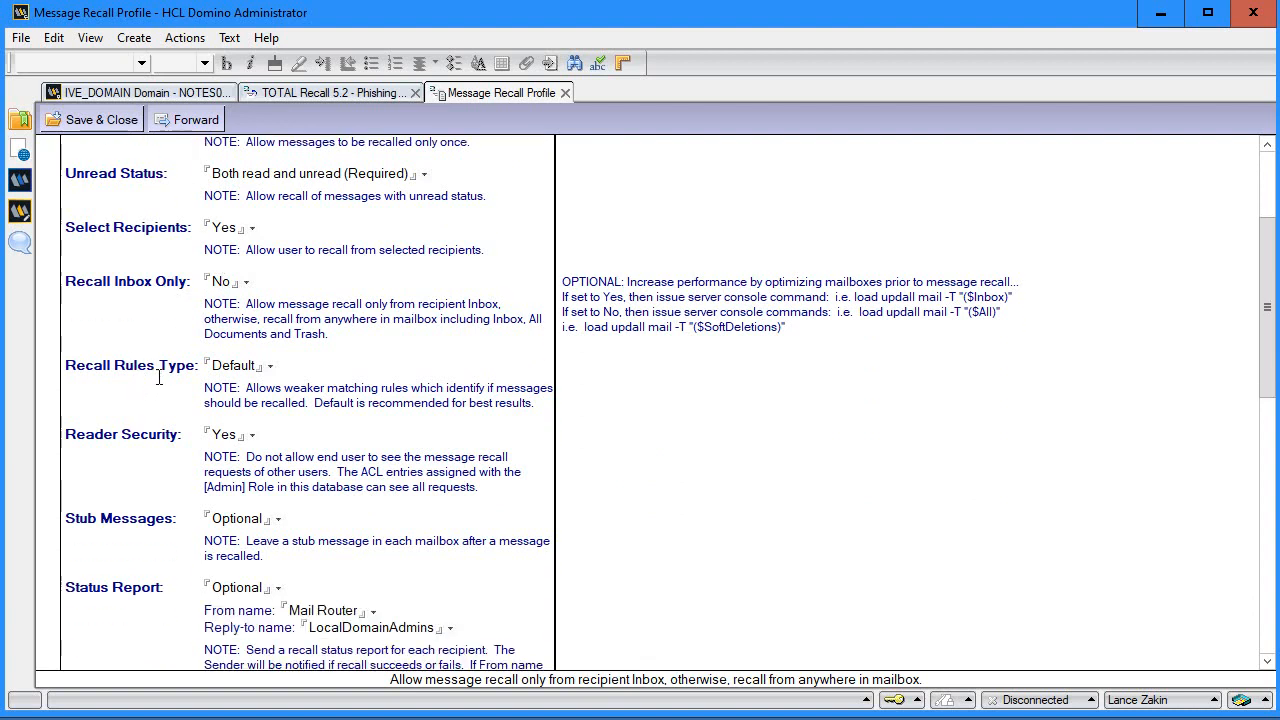
scroll(168, 366, "down", 3)
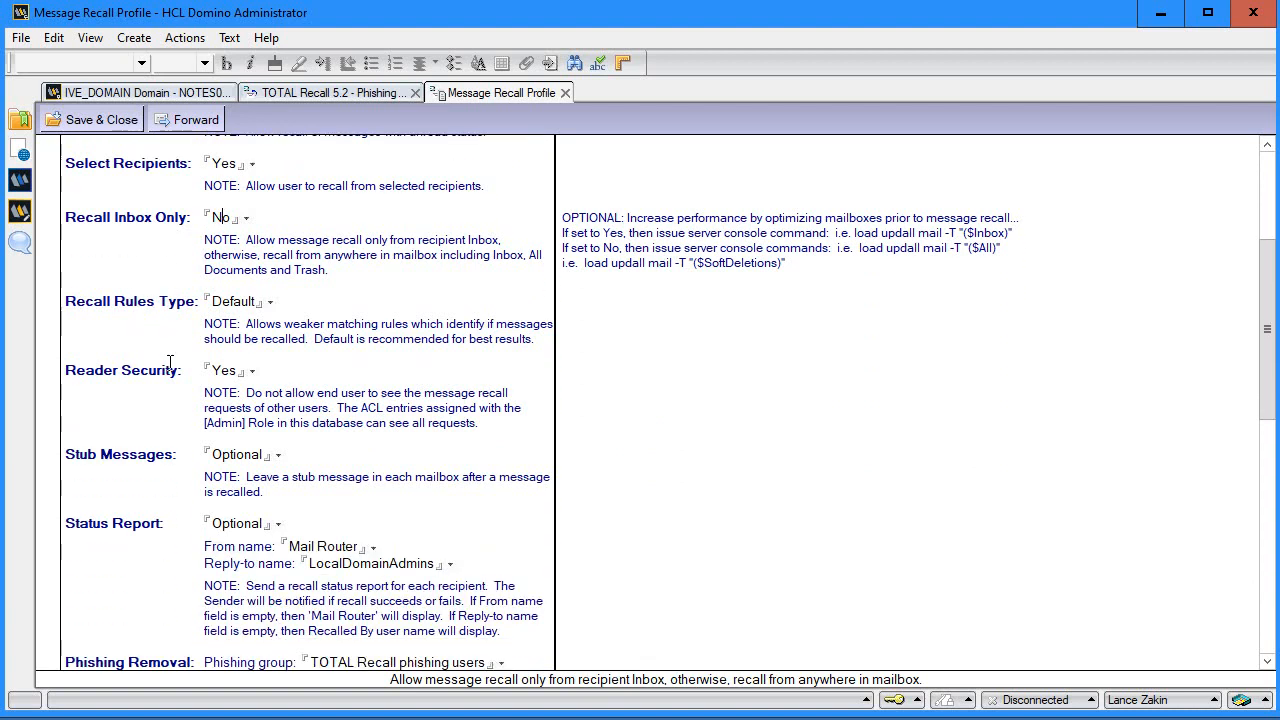
scroll(175, 361, "down", 2)
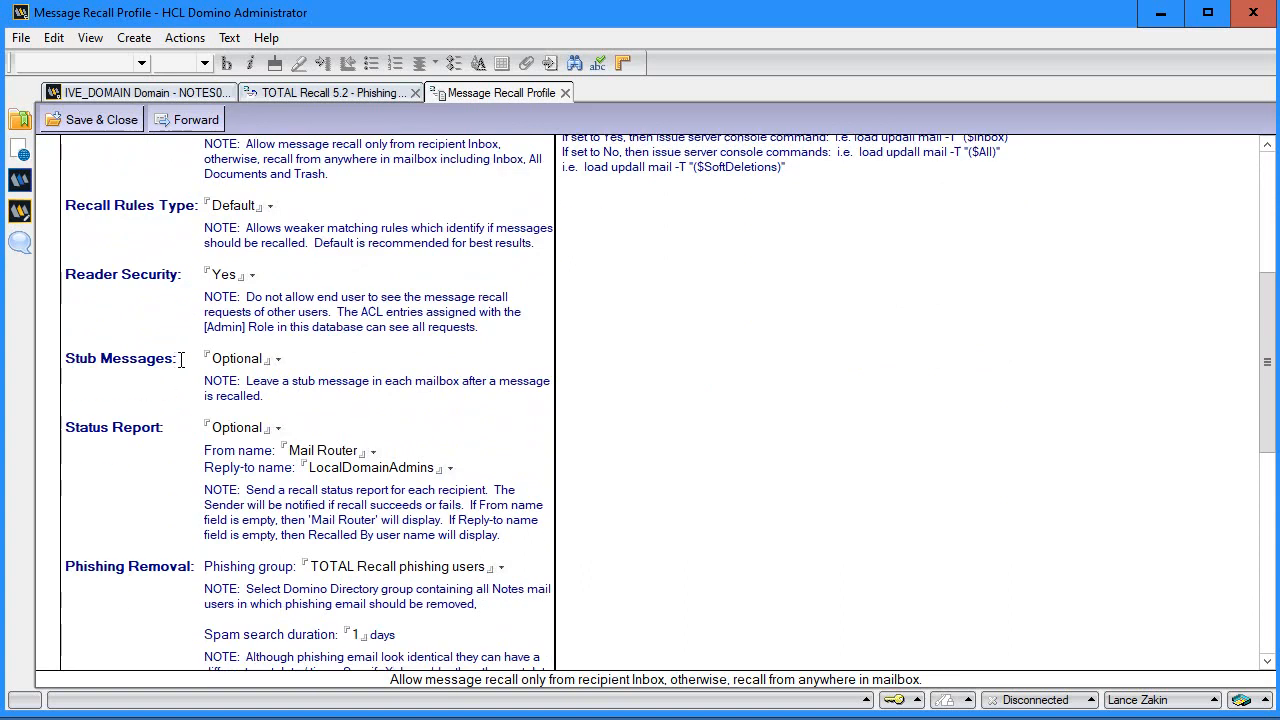
scroll(146, 400, "down", 2)
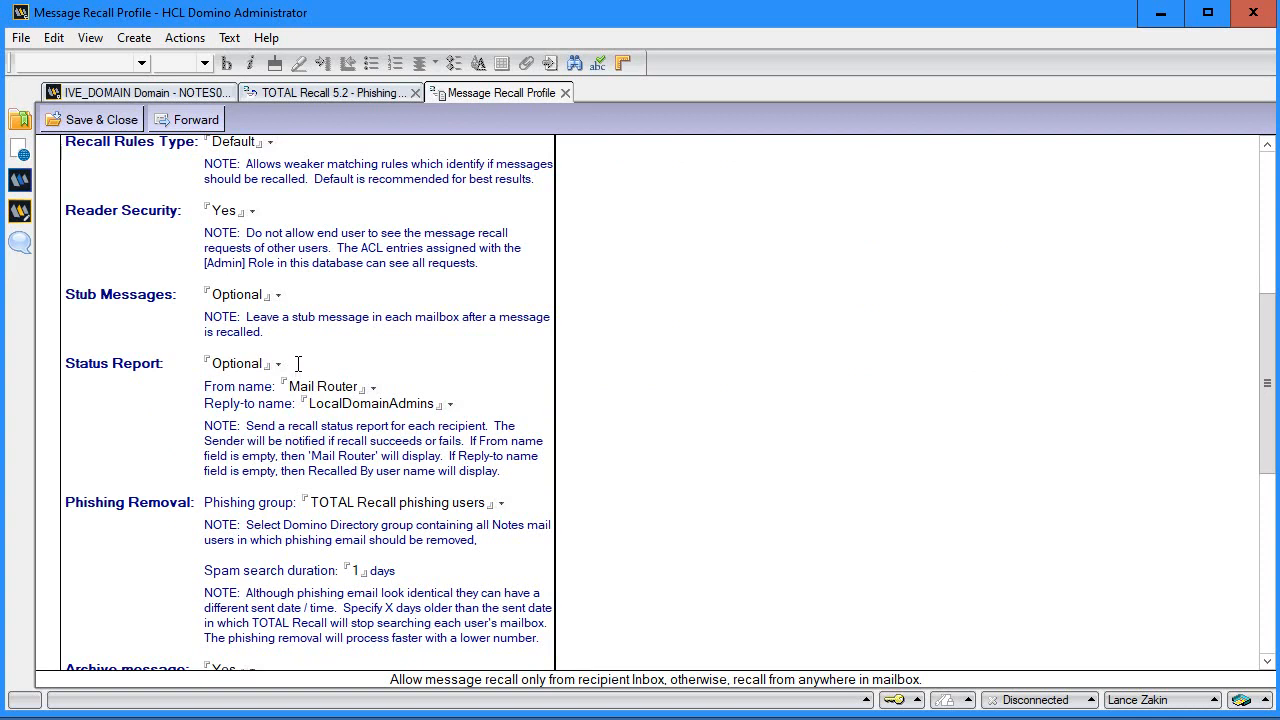
scroll(298, 363, "down", 4)
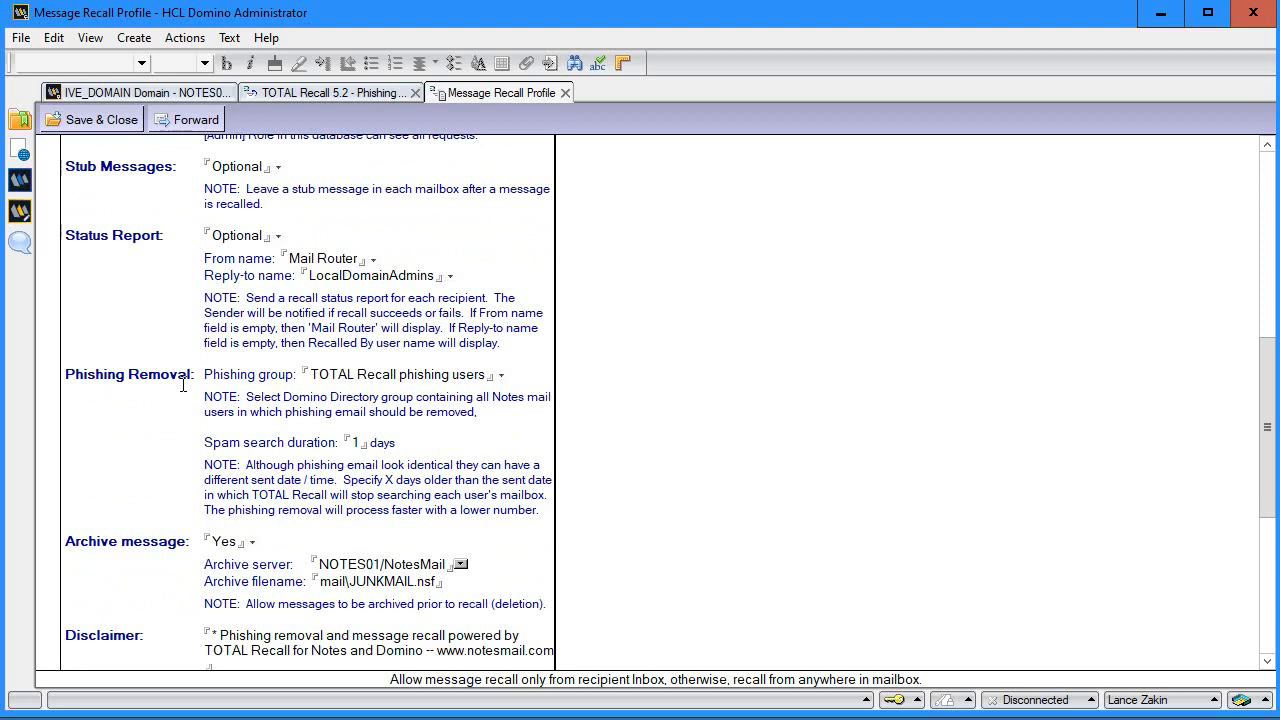
scroll(183, 384, "down", 2)
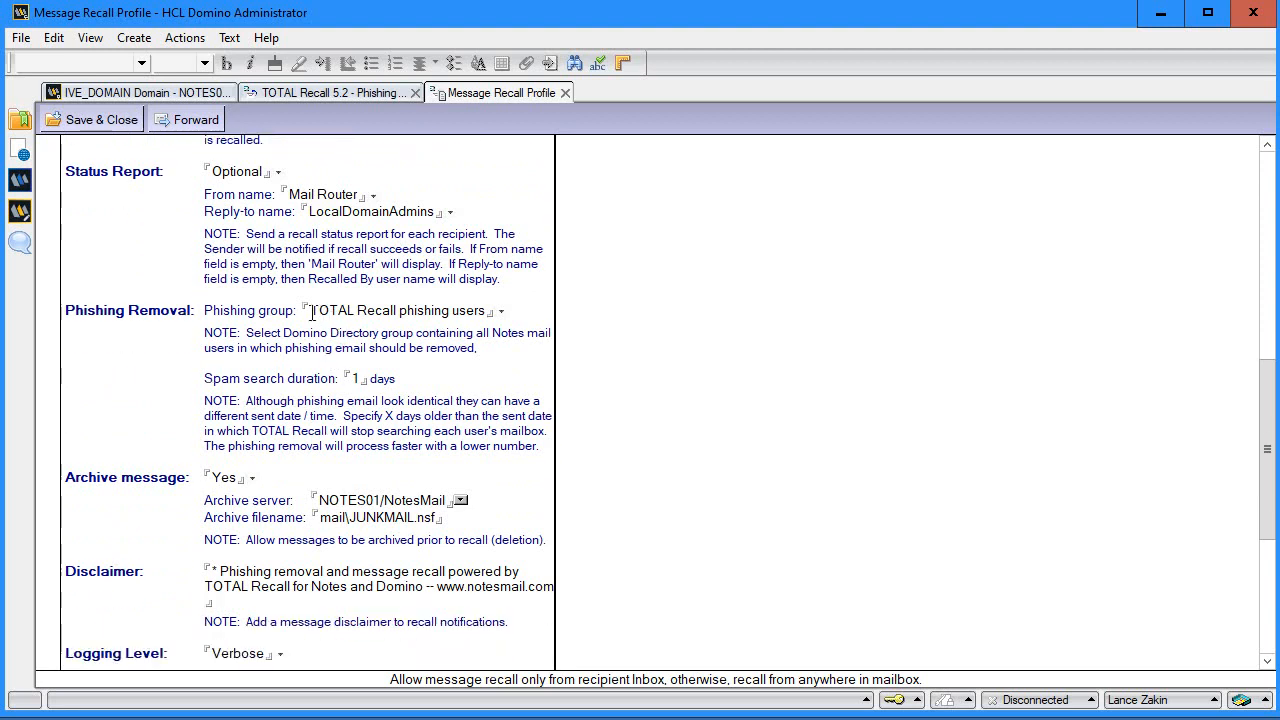
Highlight the phishing group "TOTAL Recall phishing users" in the profile and re-enter 1 day as the spam search duration
left_click_drag(310, 312, 490, 314)
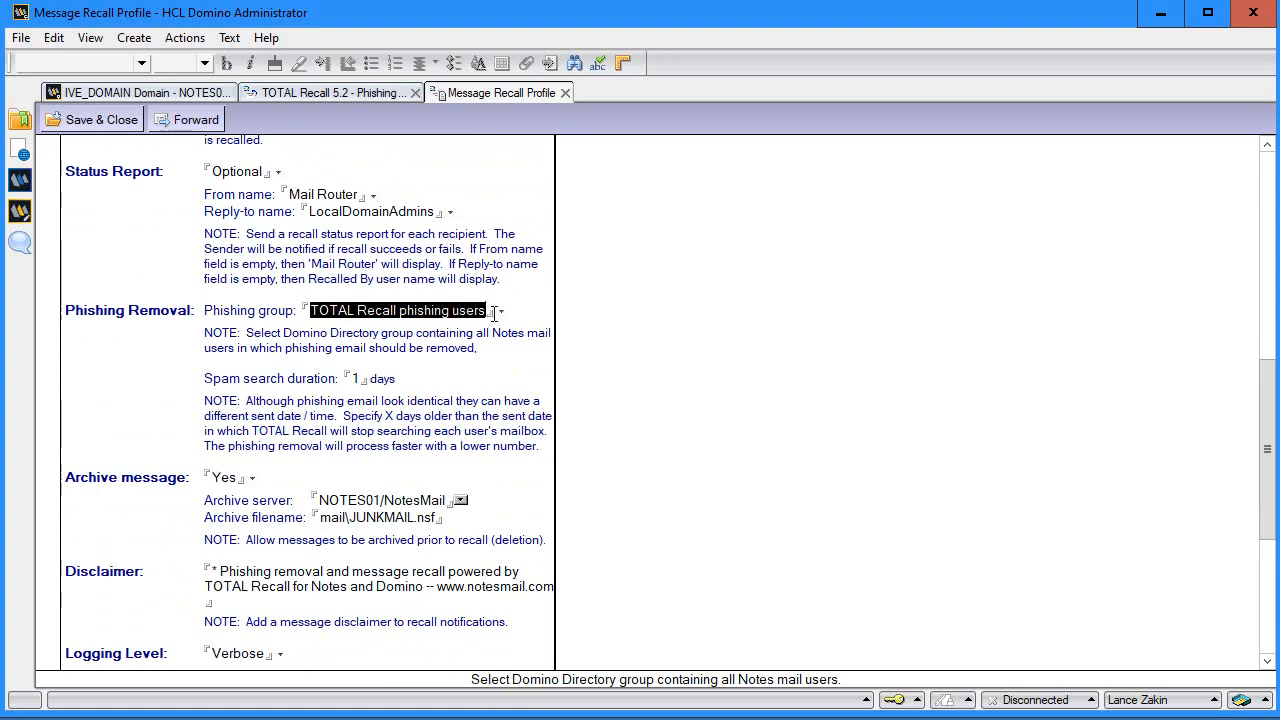
left_click(477, 307)
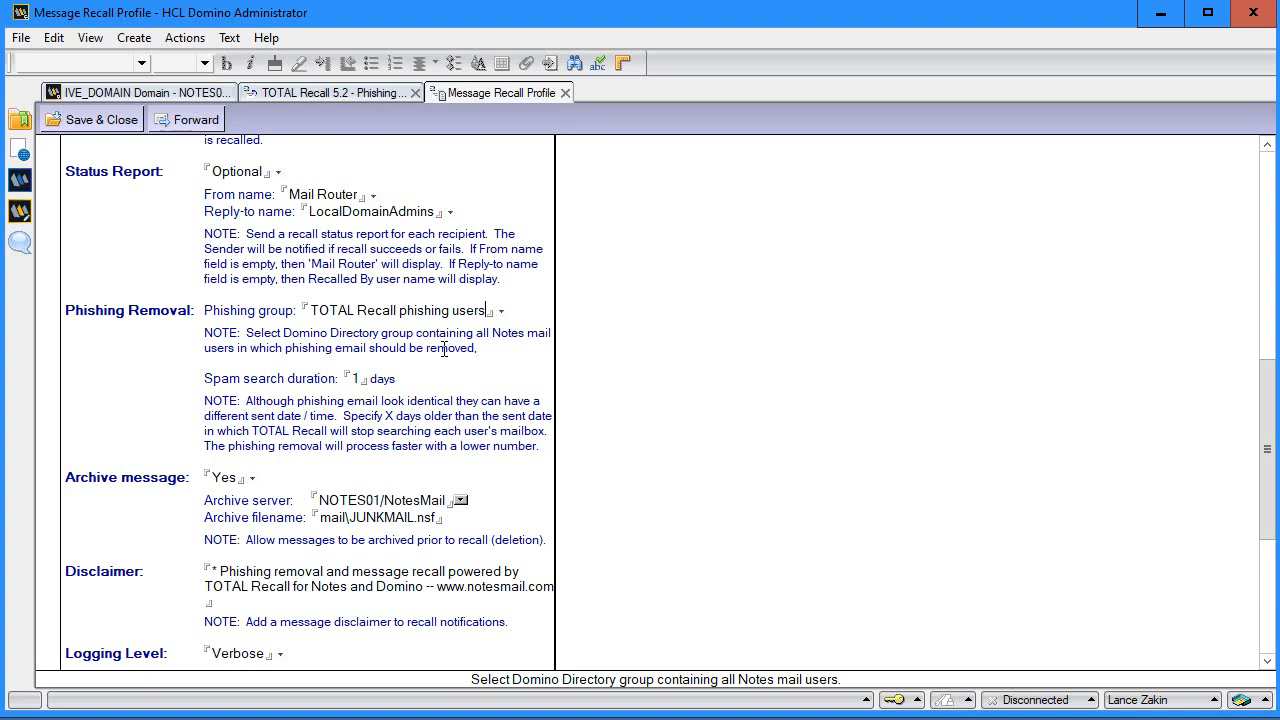
double_click(356, 379)
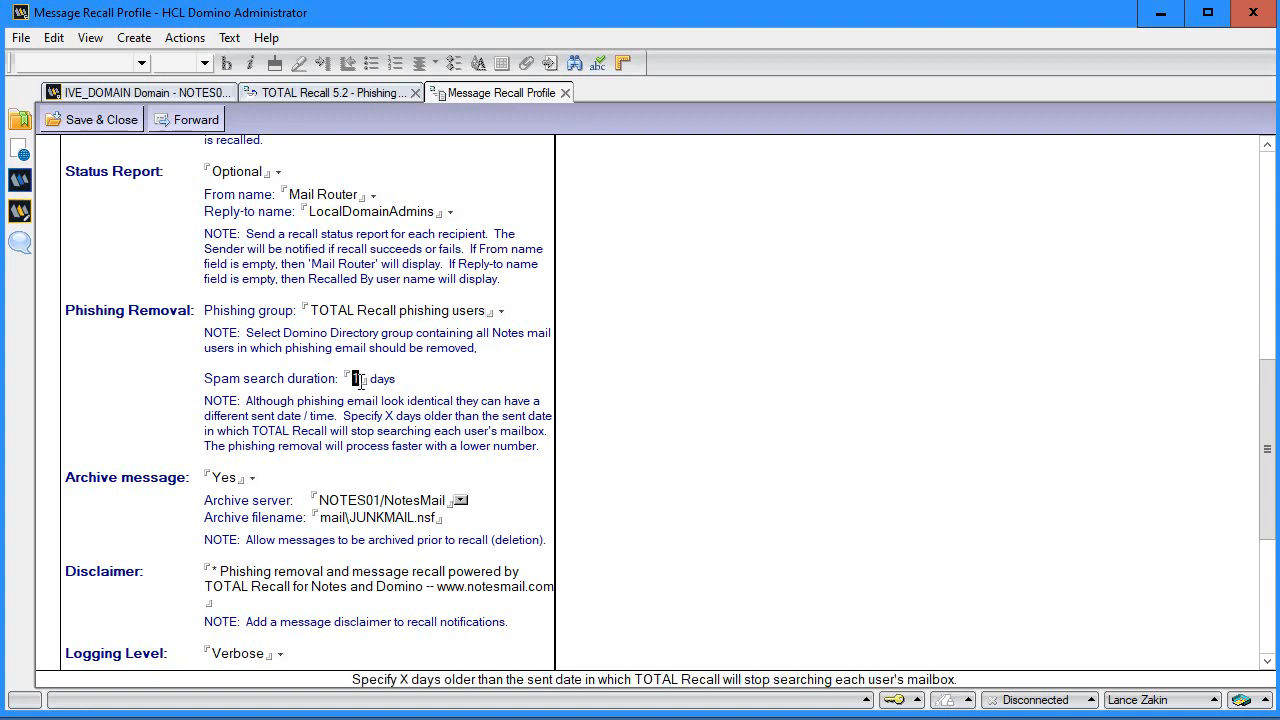
left_click(361, 380)
key("BackSpace")
type("1")
scroll(244, 438, "down", 2)
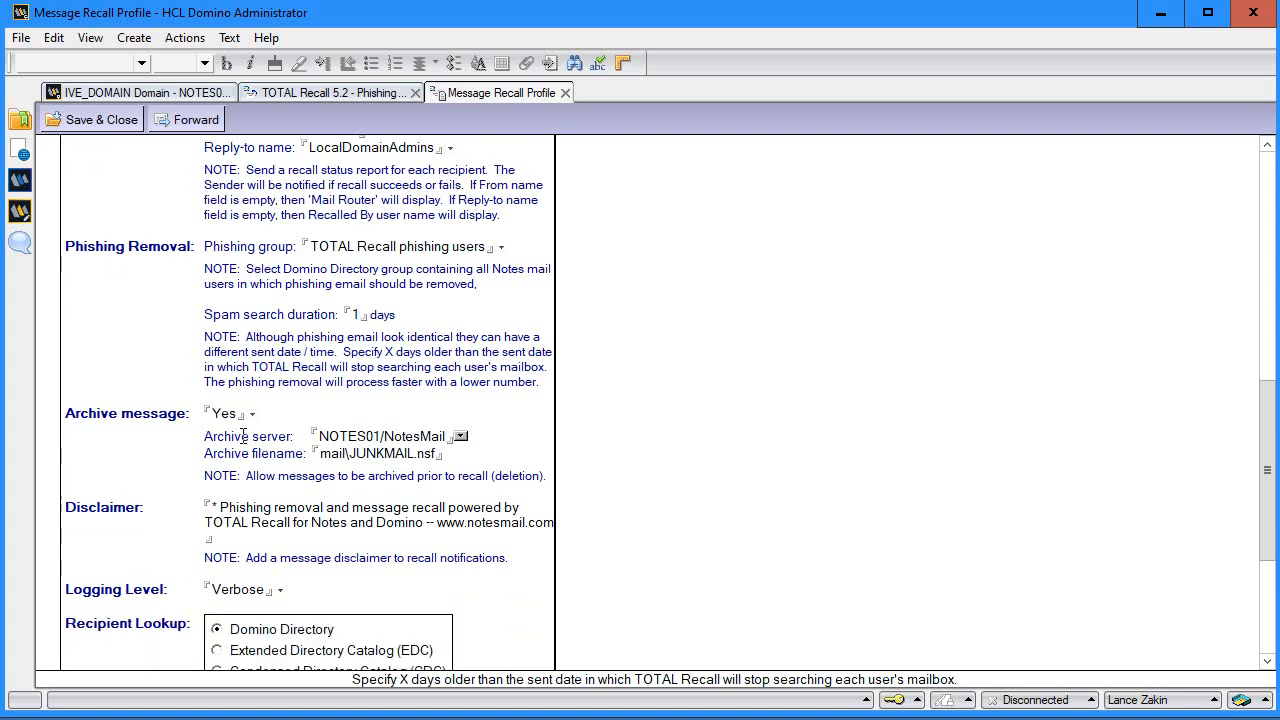
Examine the profile's archive message, disclaimer, logging level and recipient lookup settings, and close the profile
scroll(243, 436, "down", 2)
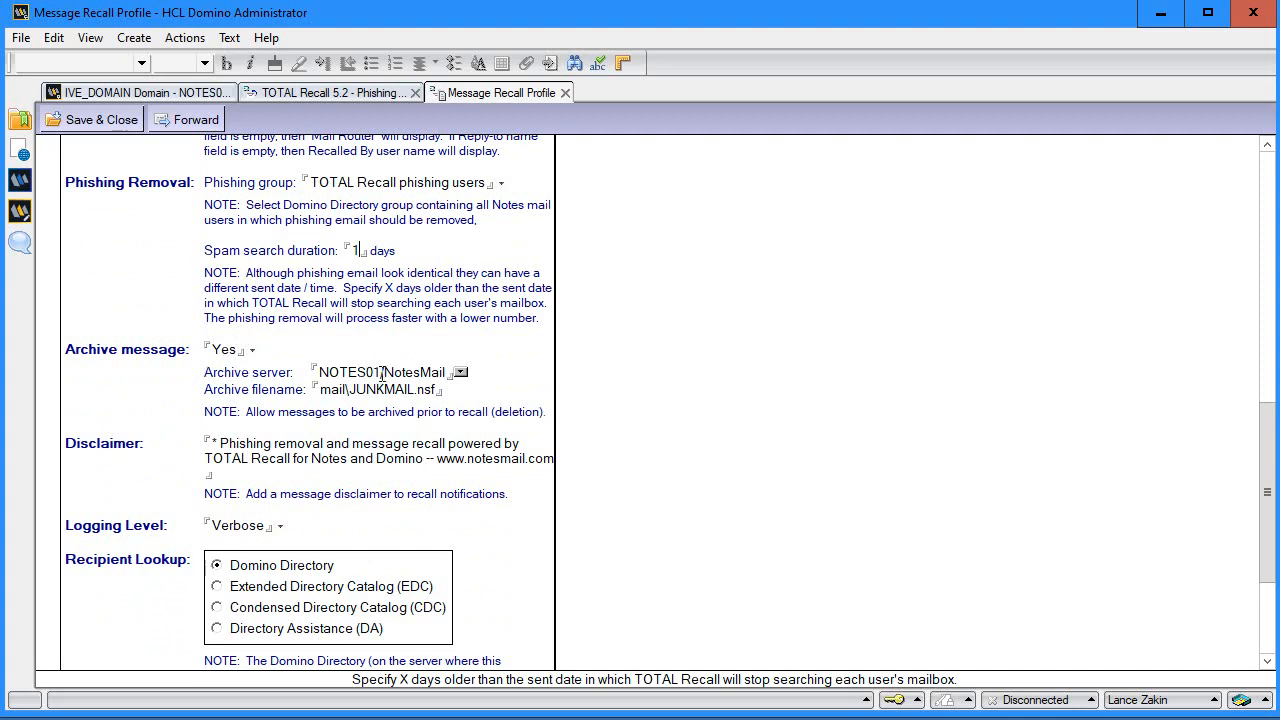
scroll(297, 425, "down", 1)
scroll(212, 424, "down", 2)
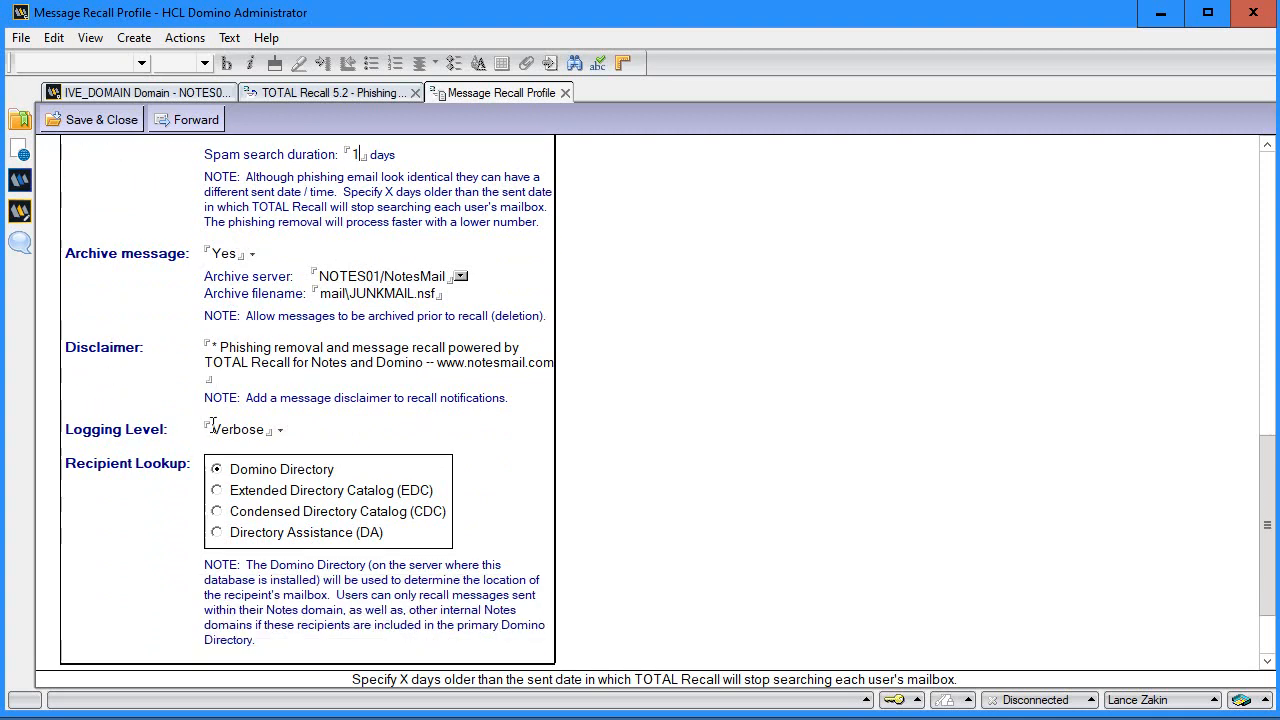
scroll(191, 435, "down", 2)
scroll(191, 435, "up", 3)
scroll(191, 435, "down", 2)
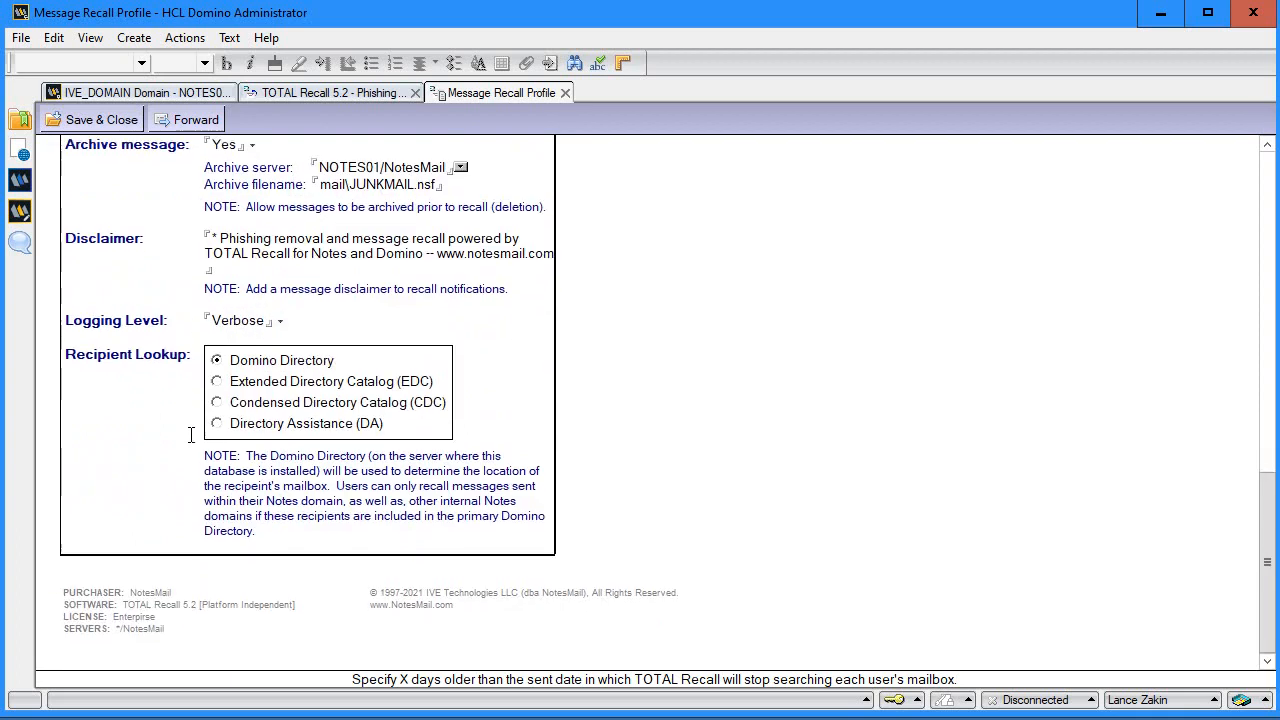
scroll(194, 434, "down", 1)
scroll(194, 434, "up", 1)
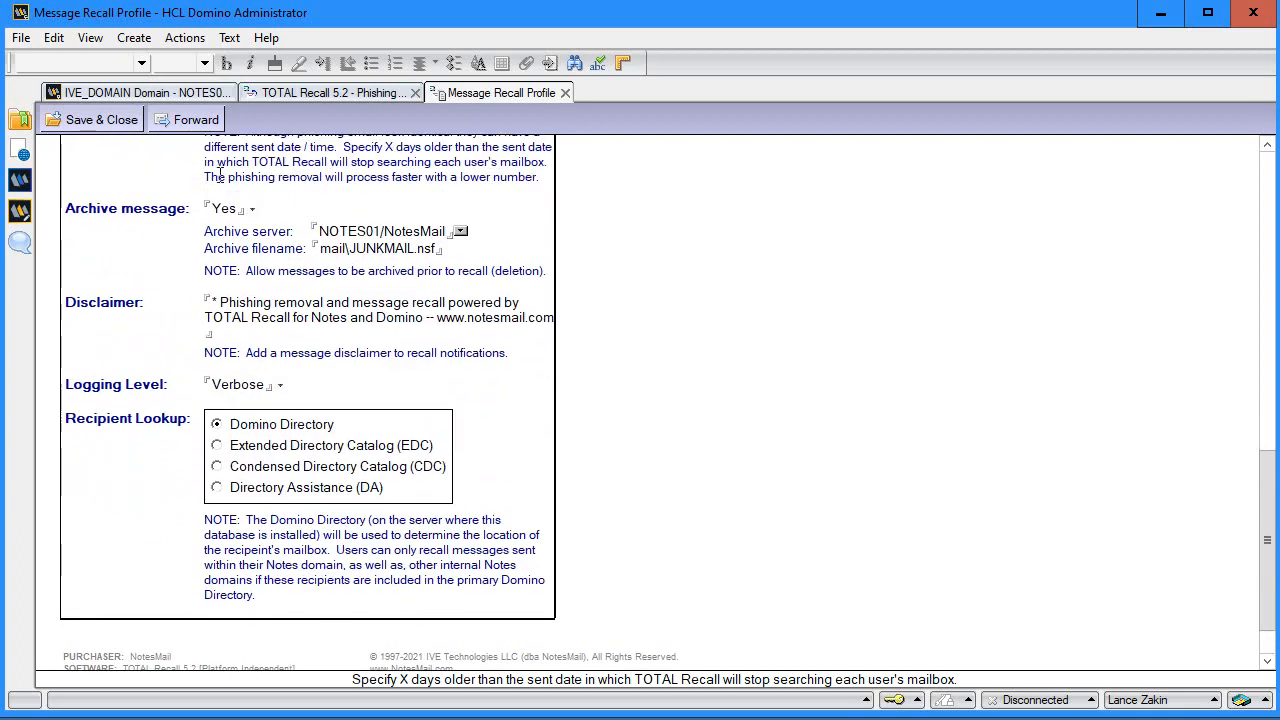
left_click(565, 91)
left_click(648, 410)
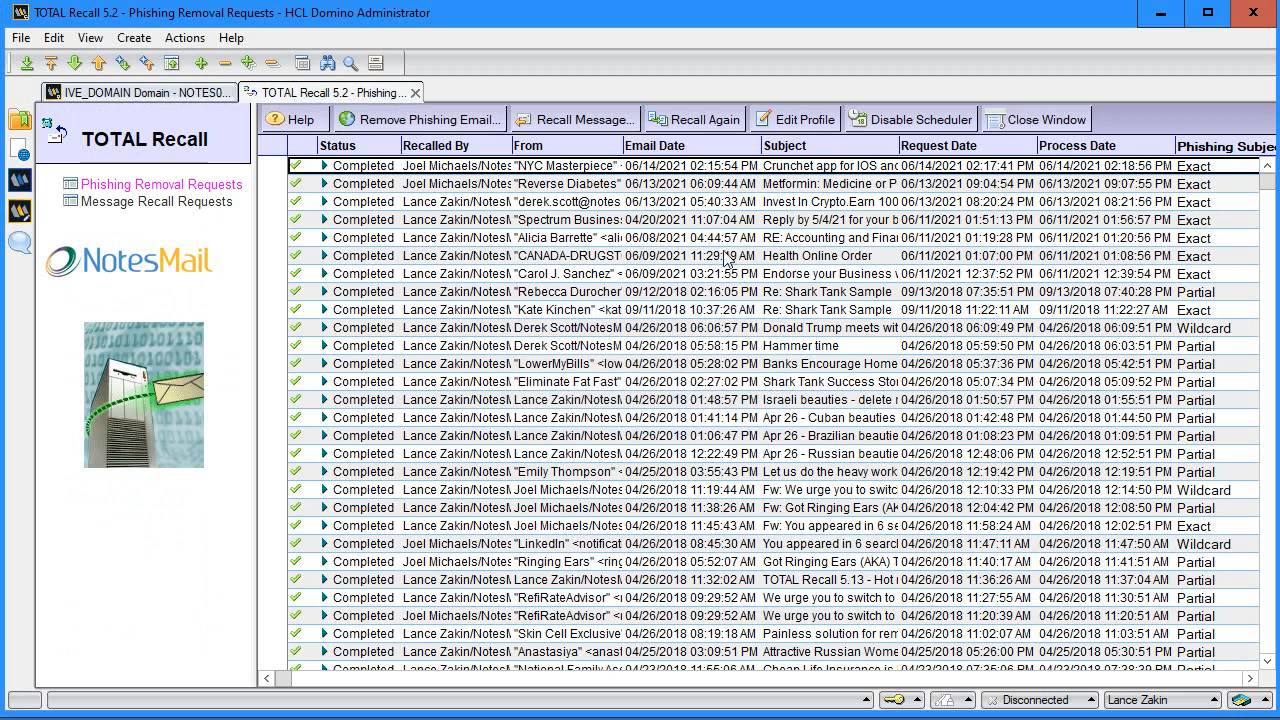
Expand the two most recent phishing removal requests to view their removal status entries
left_click(323, 184)
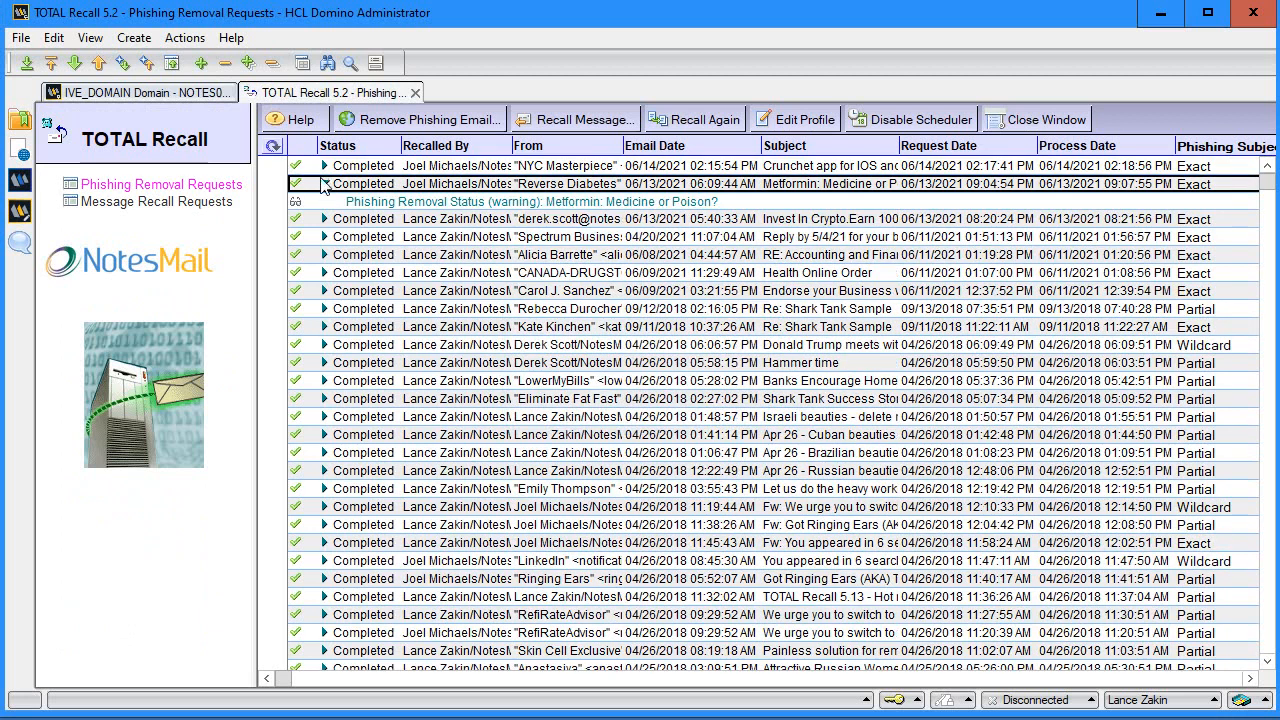
left_click(323, 165)
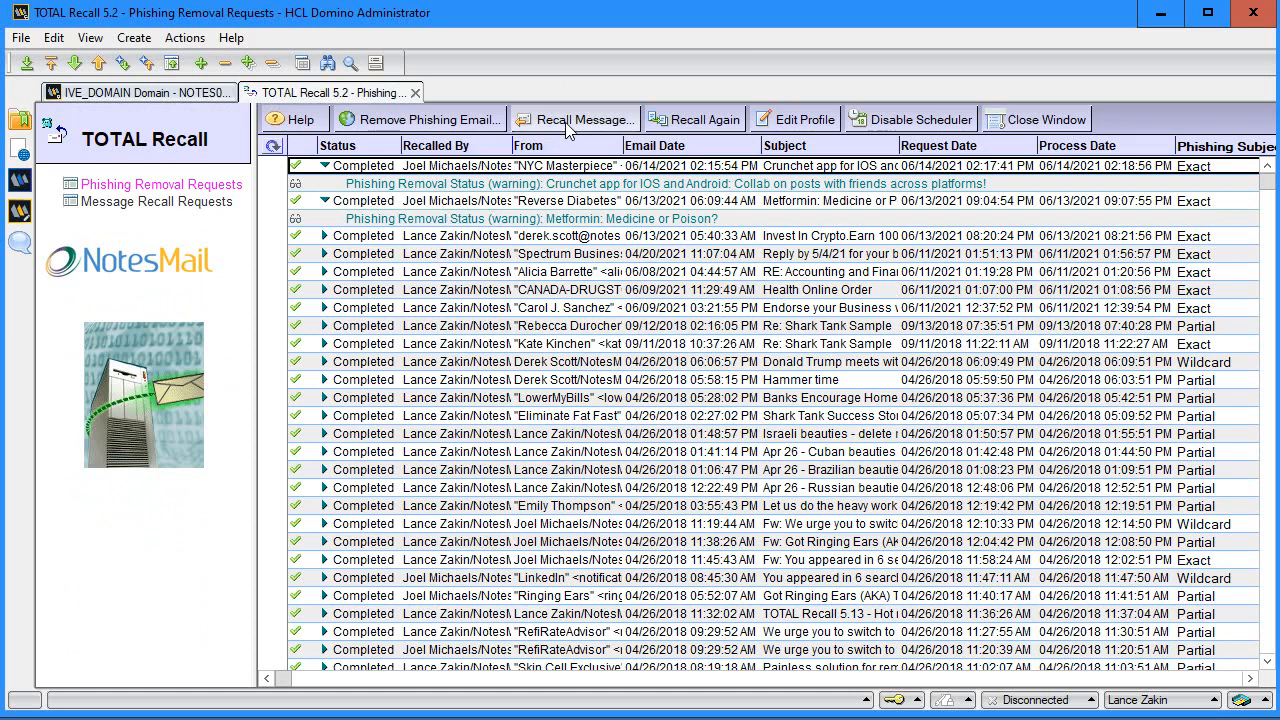
Start a phishing email removal and choose the person who received the spam from NotesMail's Domino Directory
left_click(493, 120)
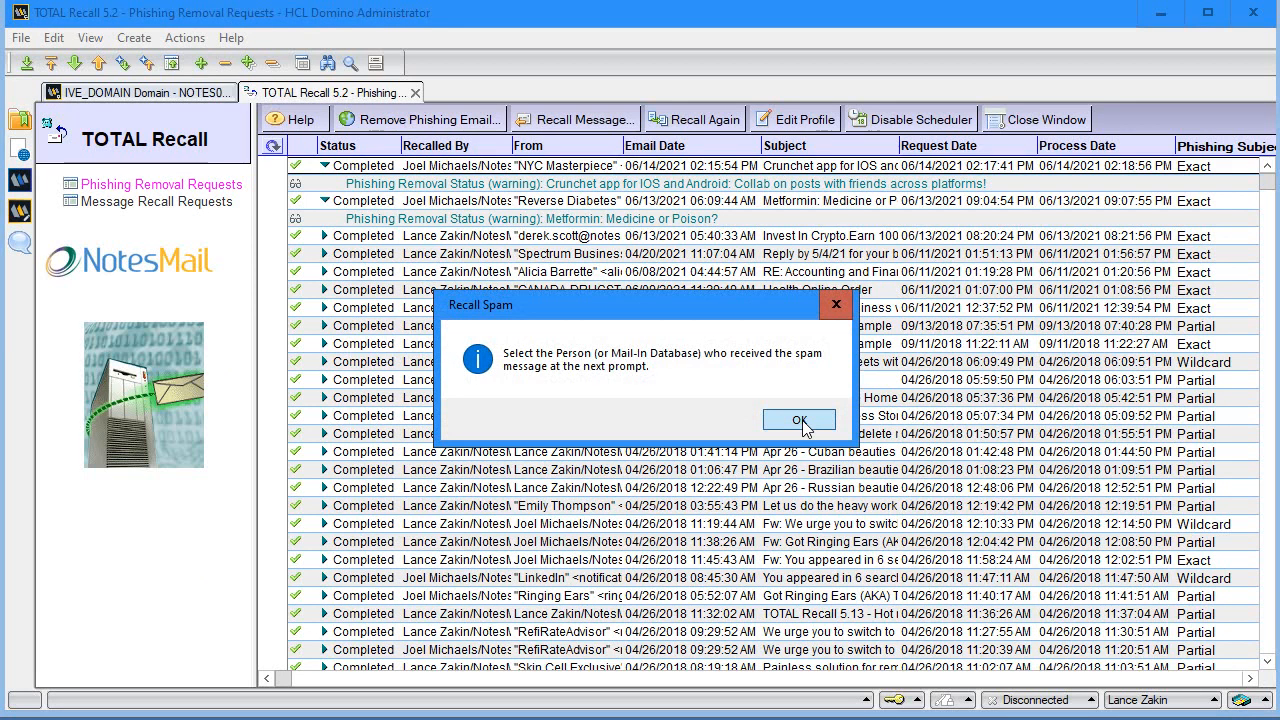
left_click(799, 420)
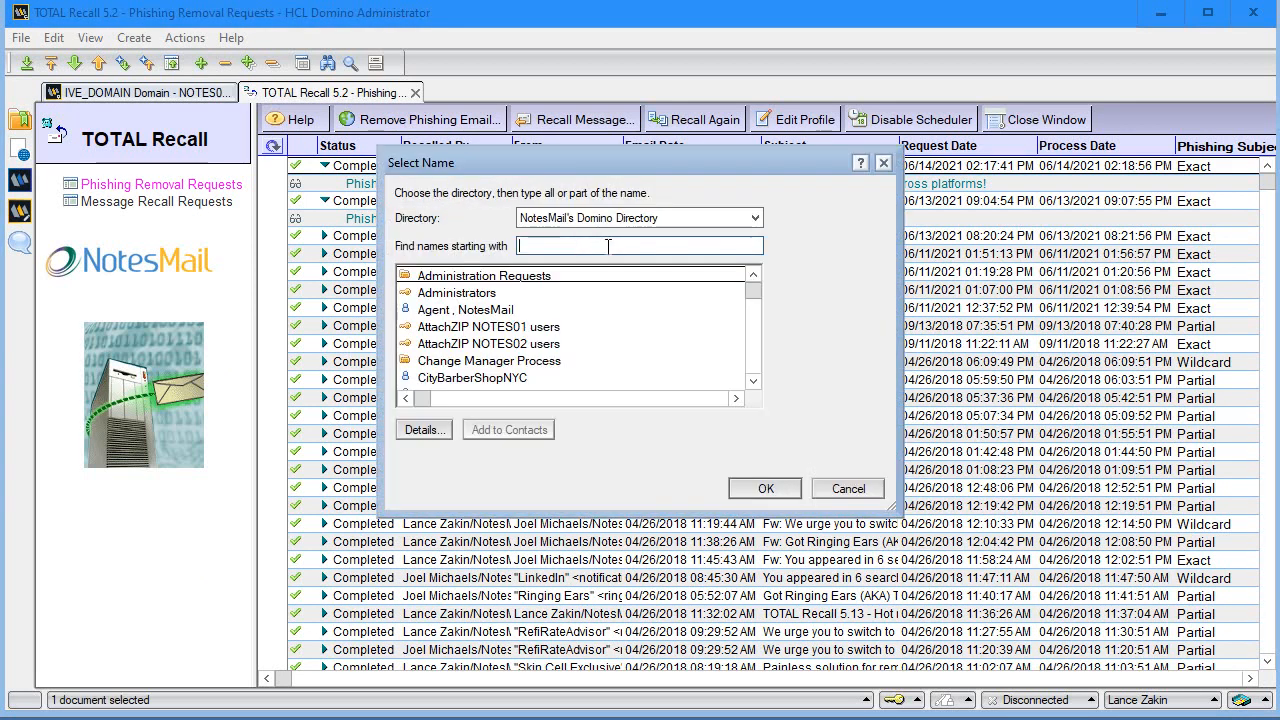
type("mich")
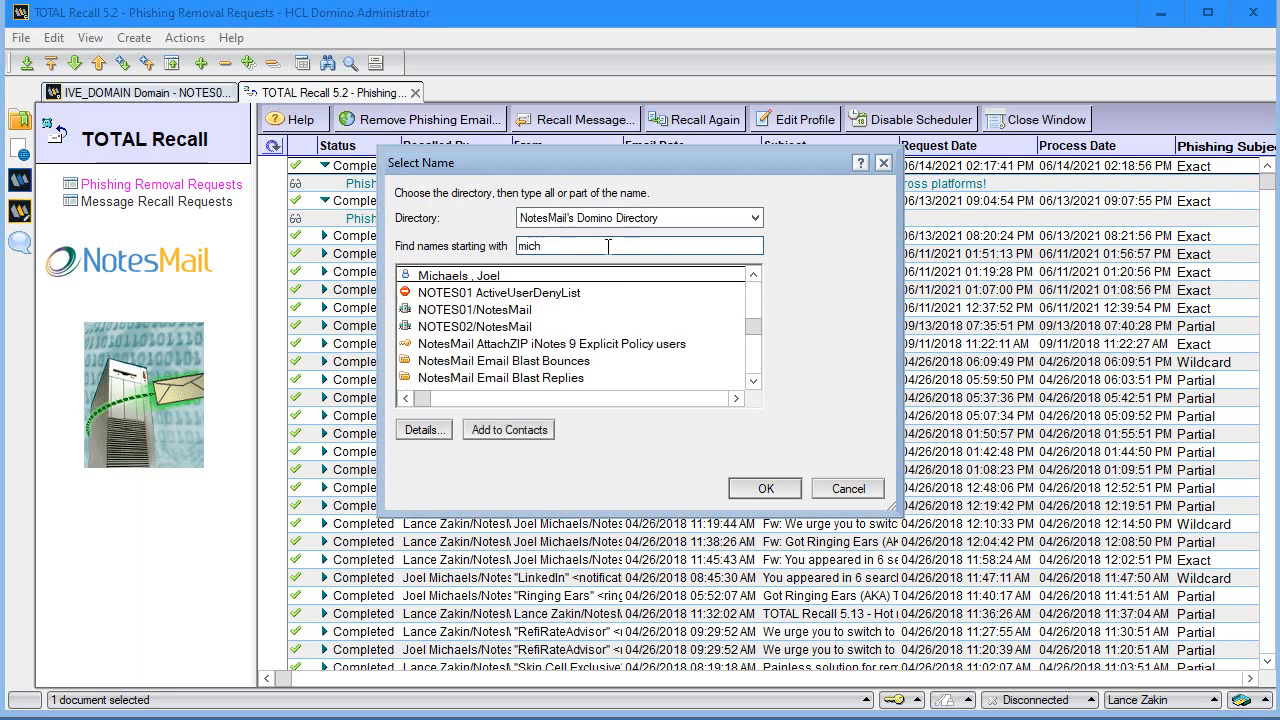
double_click(589, 275)
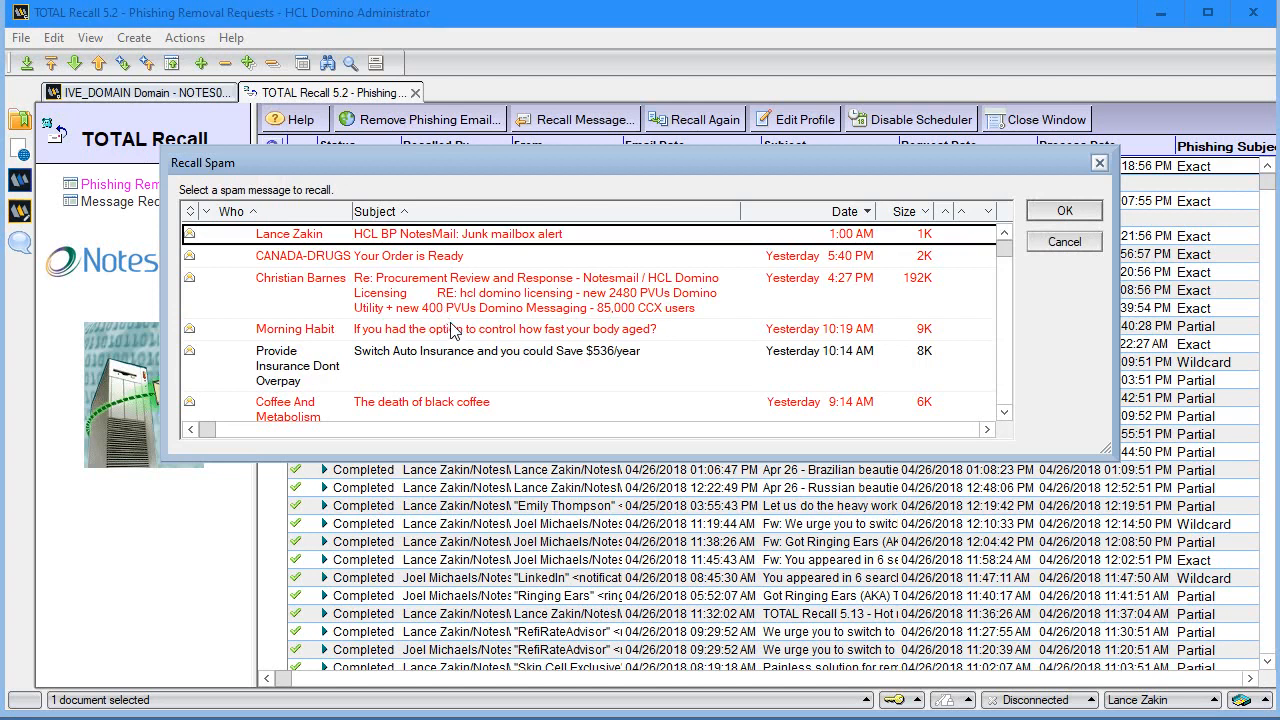
Select the Renewal by Andersen message "Help Cut your energy bill this Fall" as the spam to recall
scroll(450, 330, "down", 4)
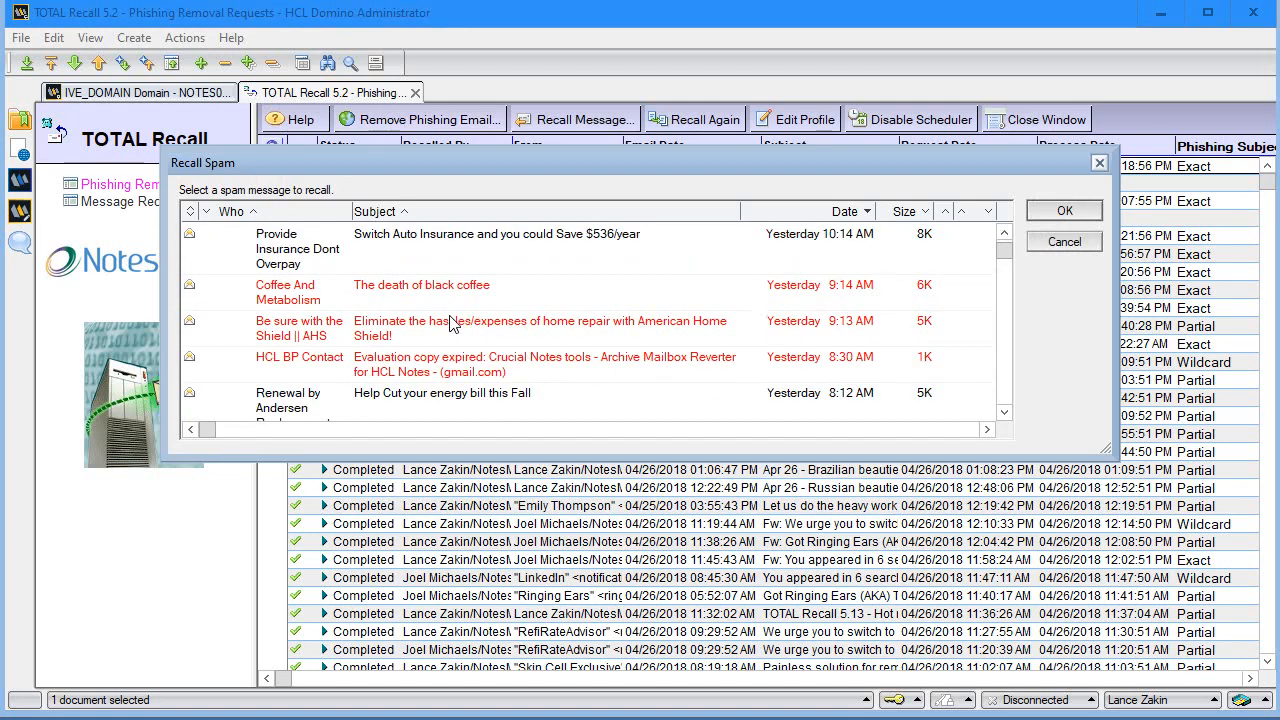
left_click(452, 398)
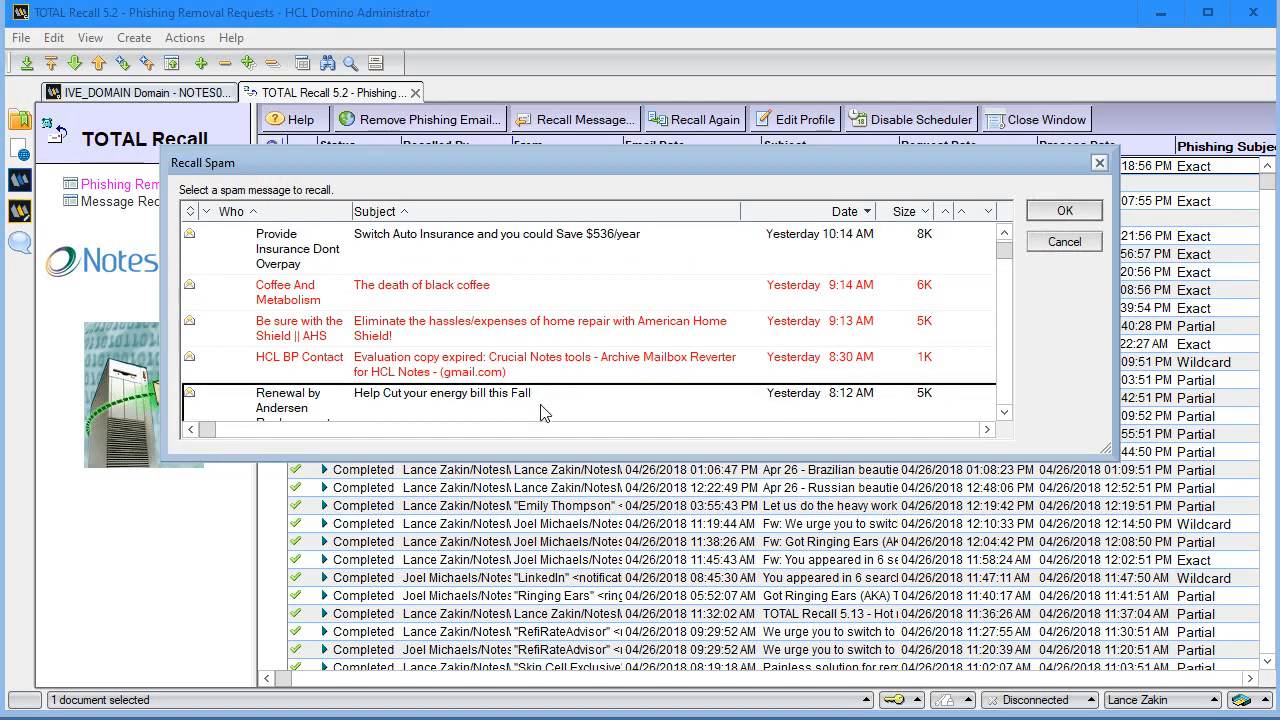
scroll(553, 392, "down", 1)
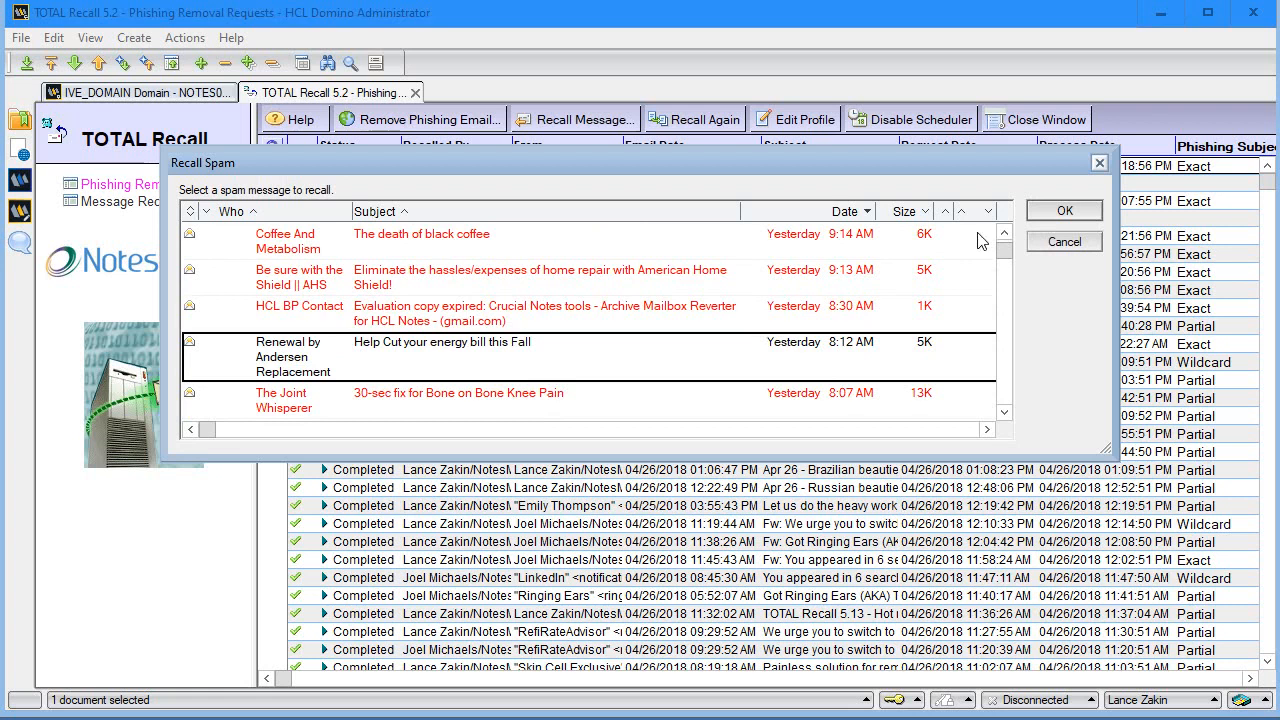
left_click(1055, 215)
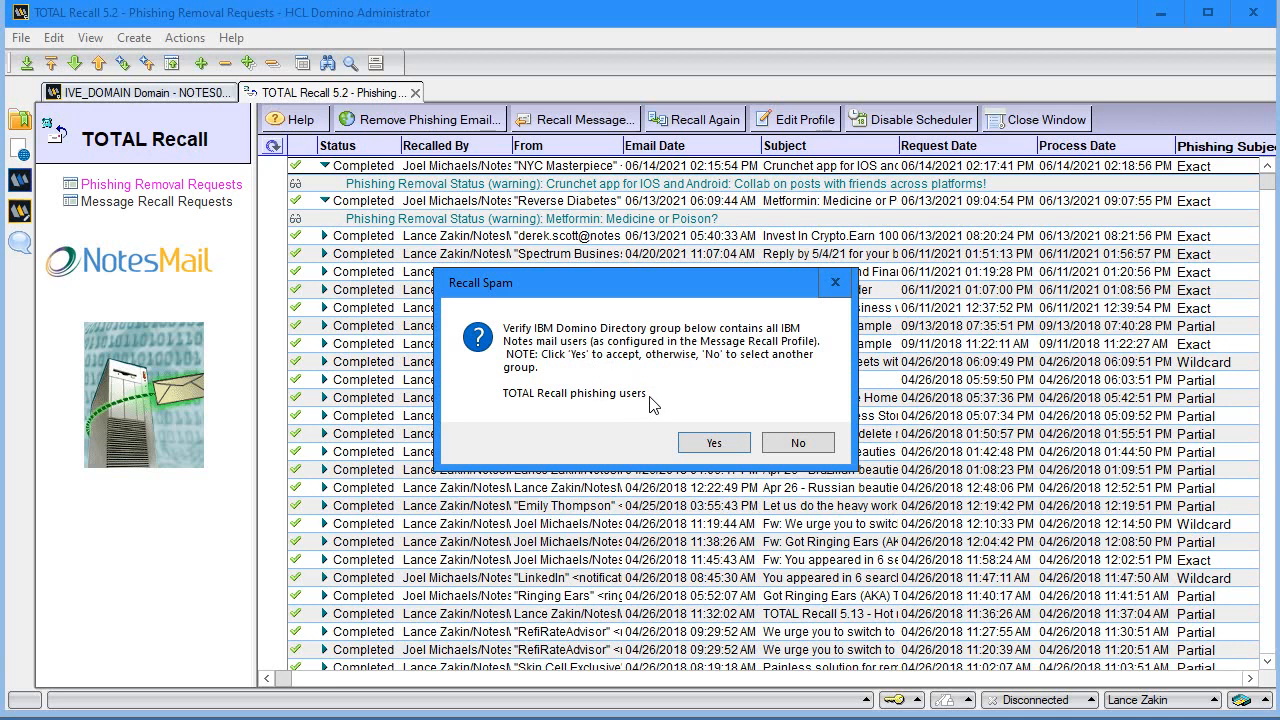
Accept the group "TOTAL Recall phishing users" and choose partial subject matching instead of exact or wildcard
left_click(714, 443)
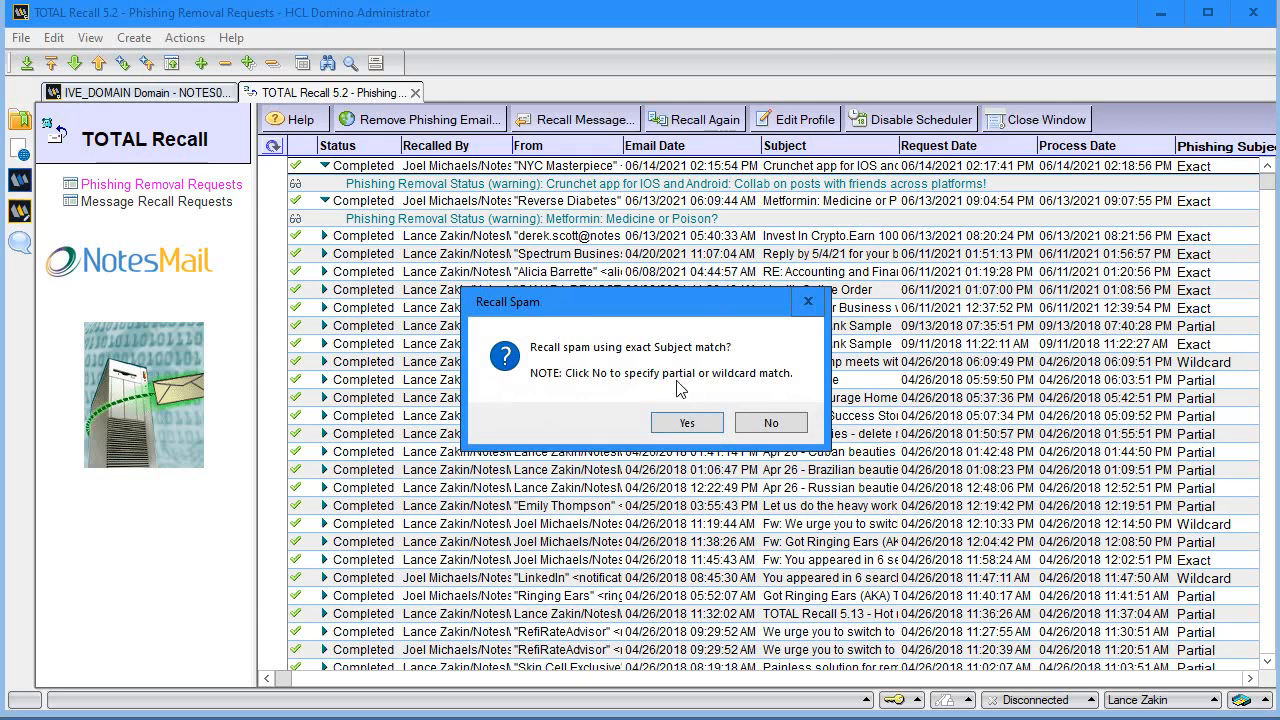
left_click(772, 425)
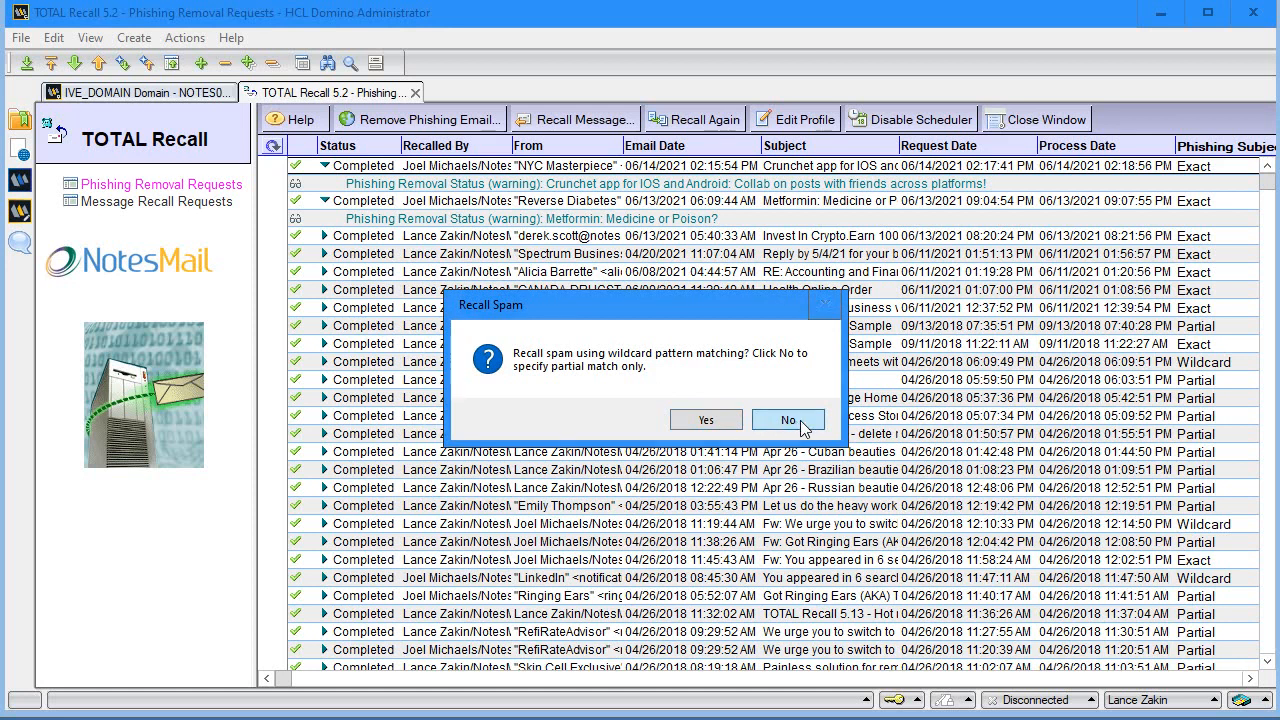
left_click(789, 420)
Shorten the partial match subject to "Help Cut your energy bill" and accept it
left_click(662, 225)
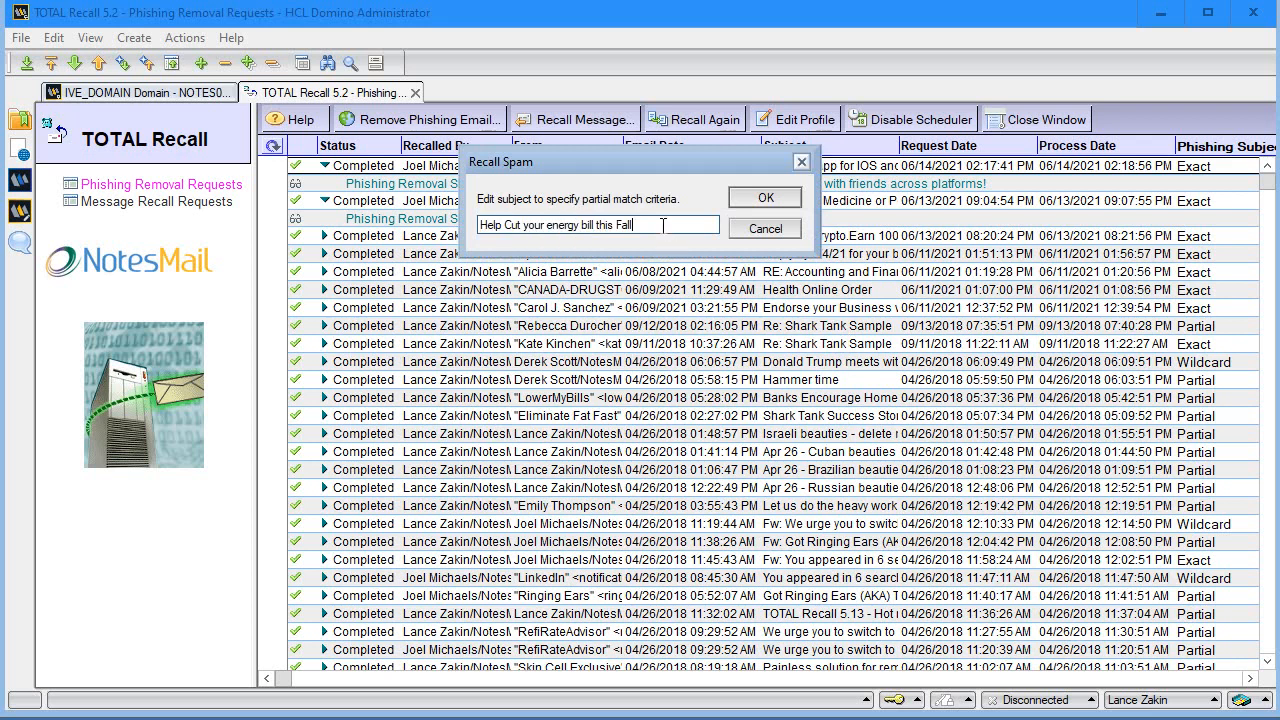
left_click_drag(662, 225, 589, 226)
key("End")
key("ctrl+shift+Left")
key("ctrl+shift+Left")
key("ctrl+shift+Right")
key("ctrl+shift+Right")
key("ctrl+Left")
key("ctrl+Left")
key("shift+End")
key("Delete")
left_click(762, 202)
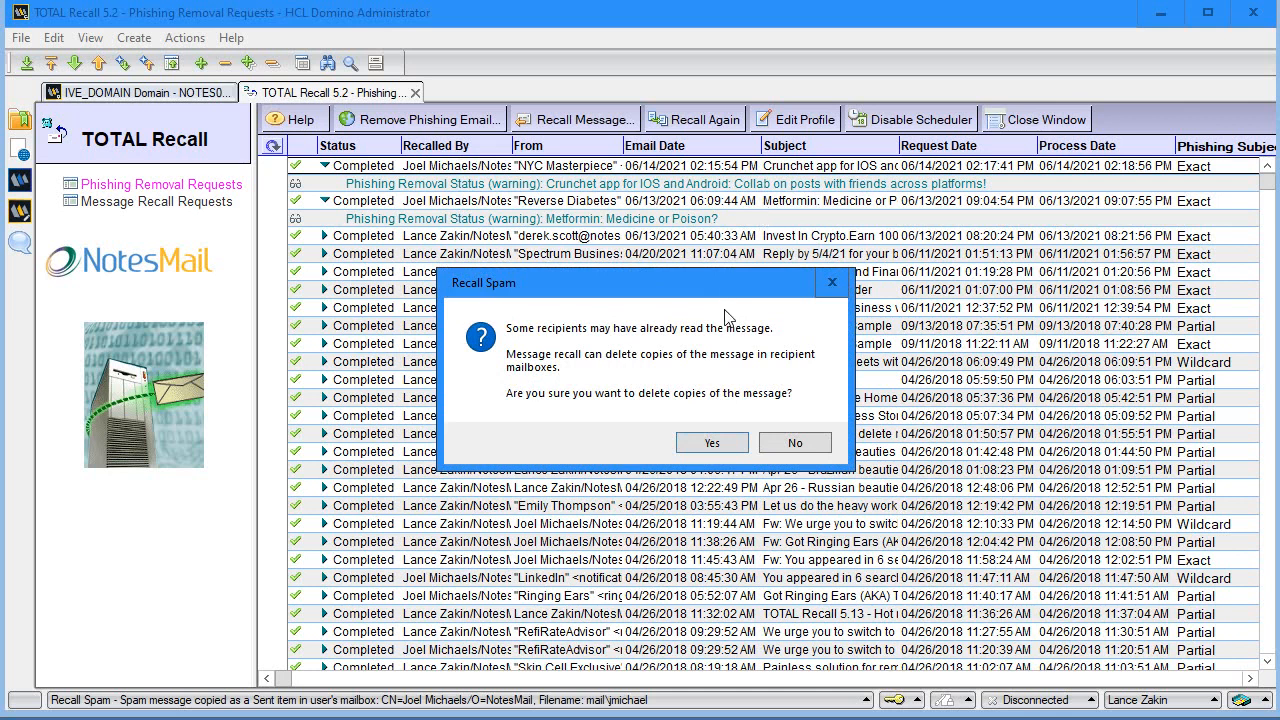
Agree to delete the message copies, decline the stub message and status reports, and send the recall request
left_click(712, 445)
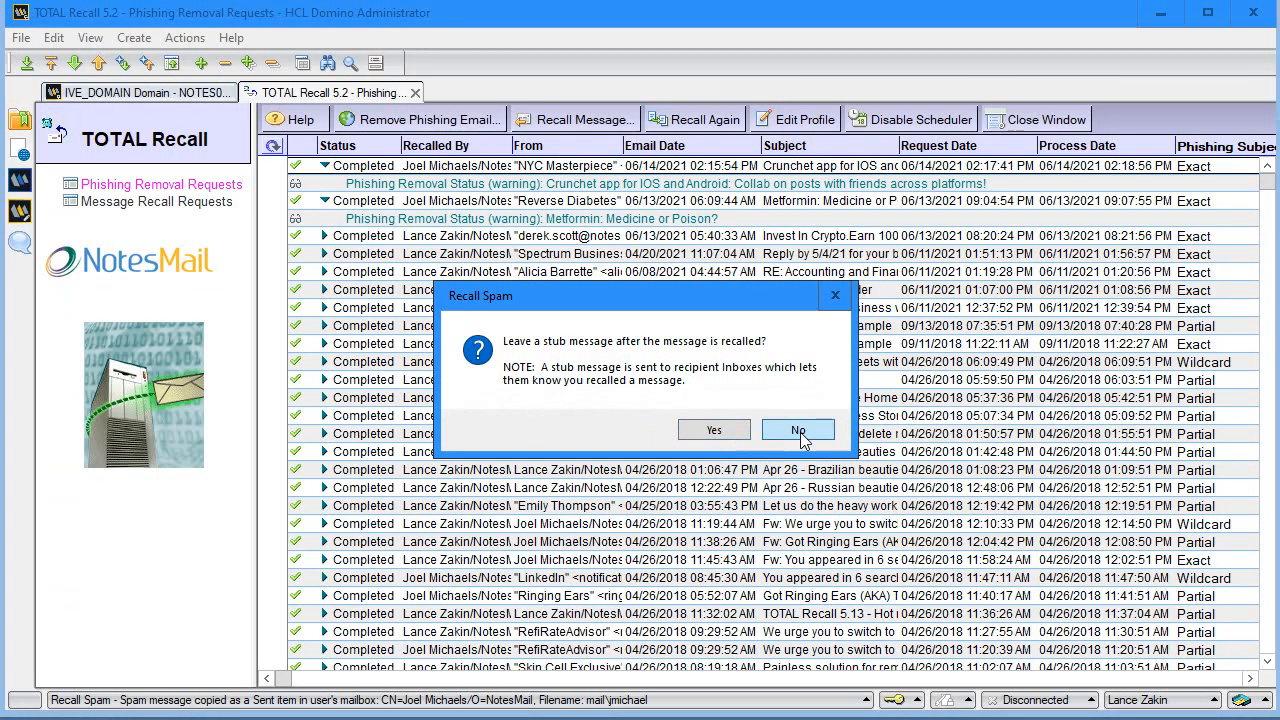
left_click(798, 430)
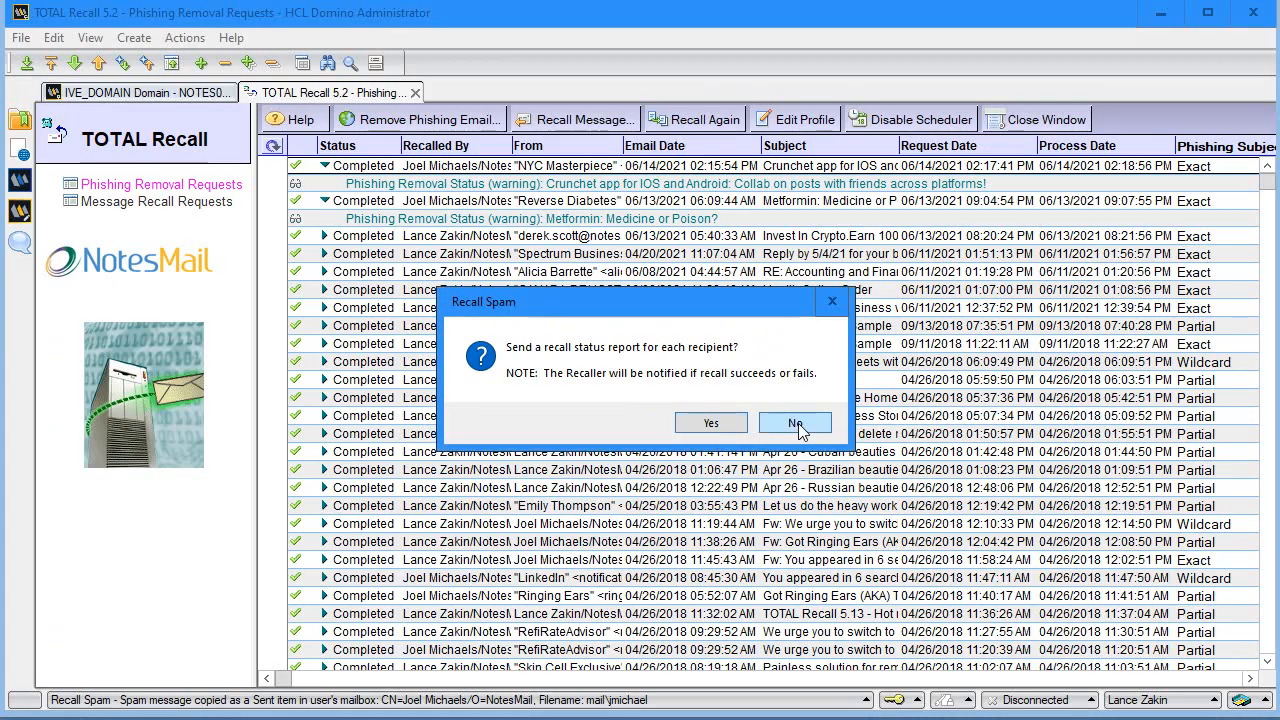
left_click(796, 425)
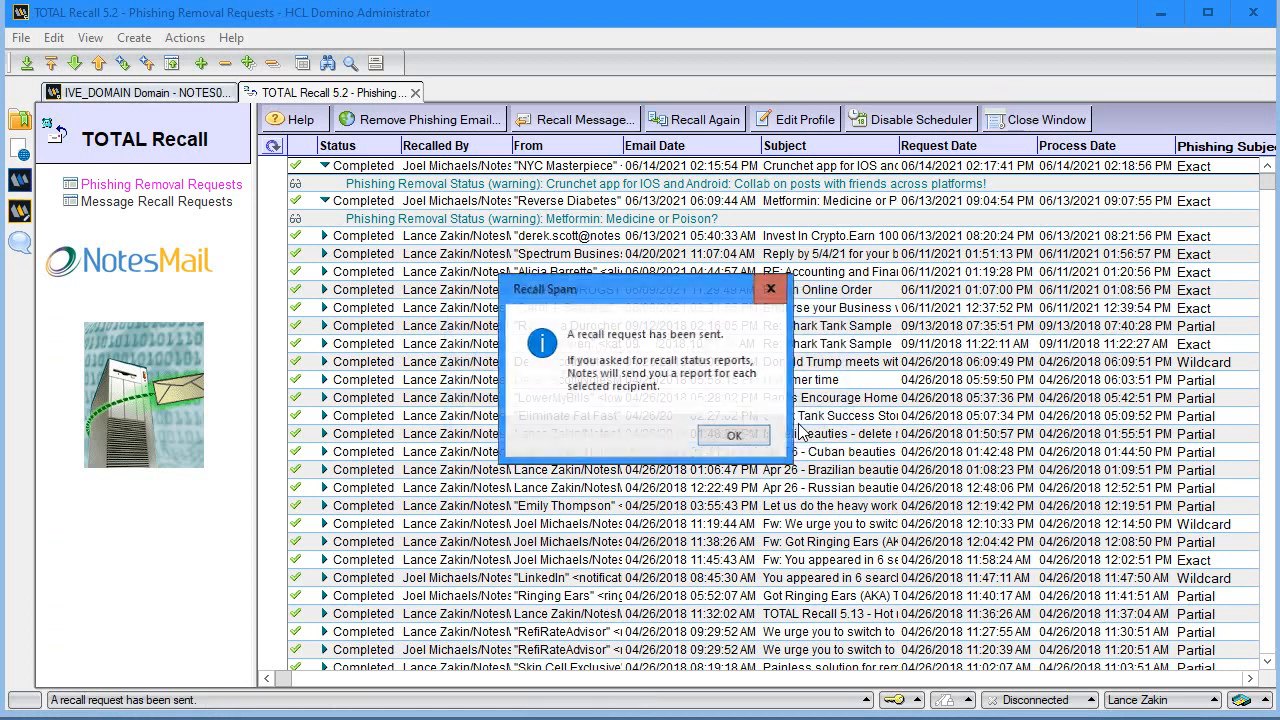
left_click(735, 437)
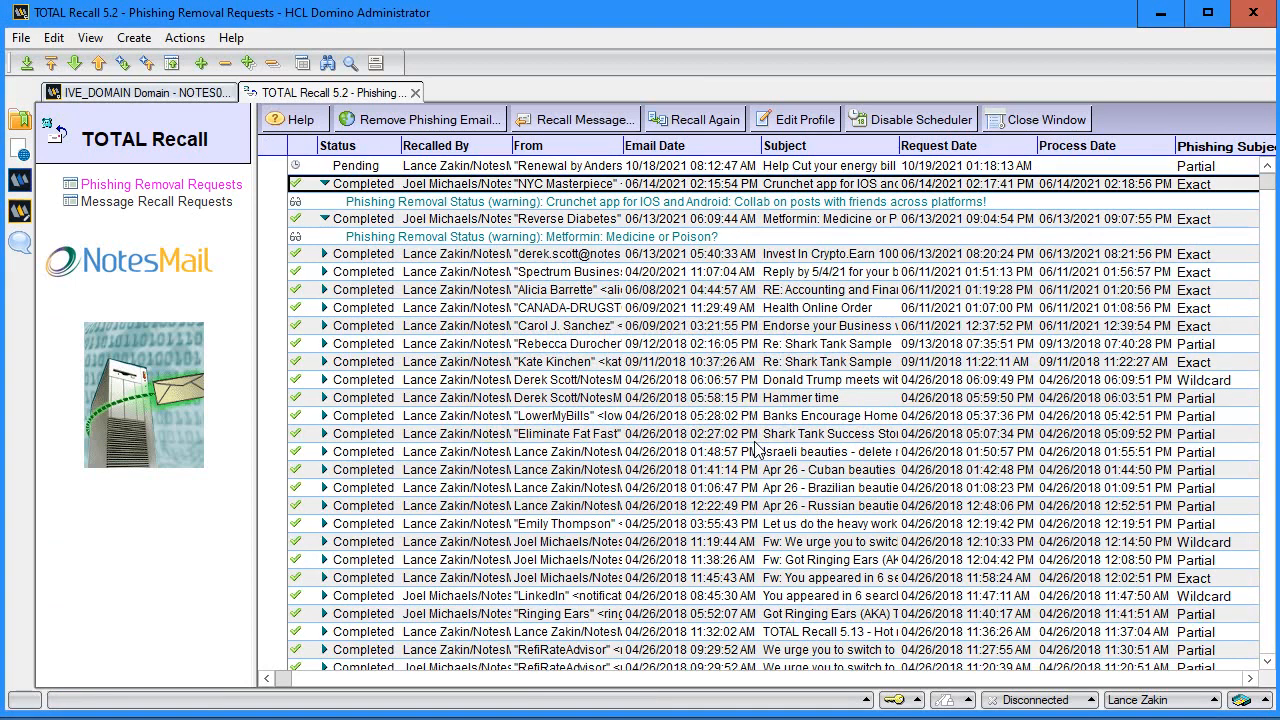
Open the new pending phishing removal request, examine its recall options and subject query, and close it
left_click(477, 170)
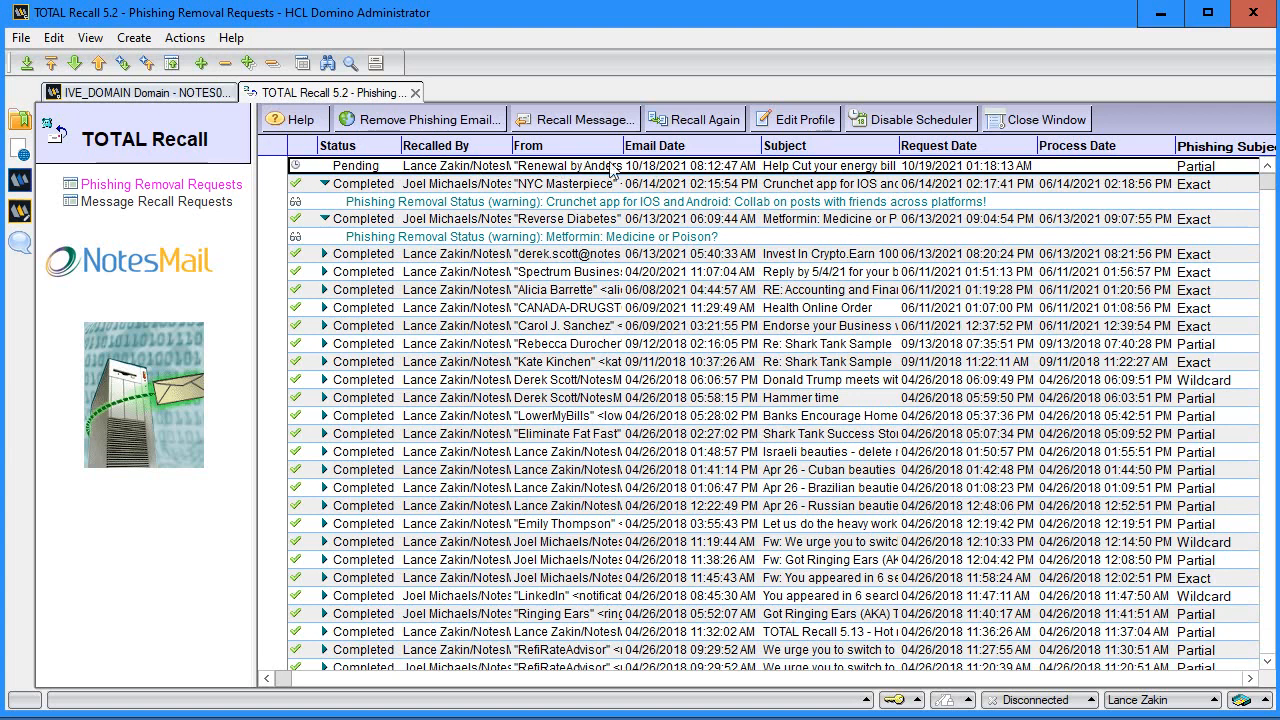
double_click(718, 170)
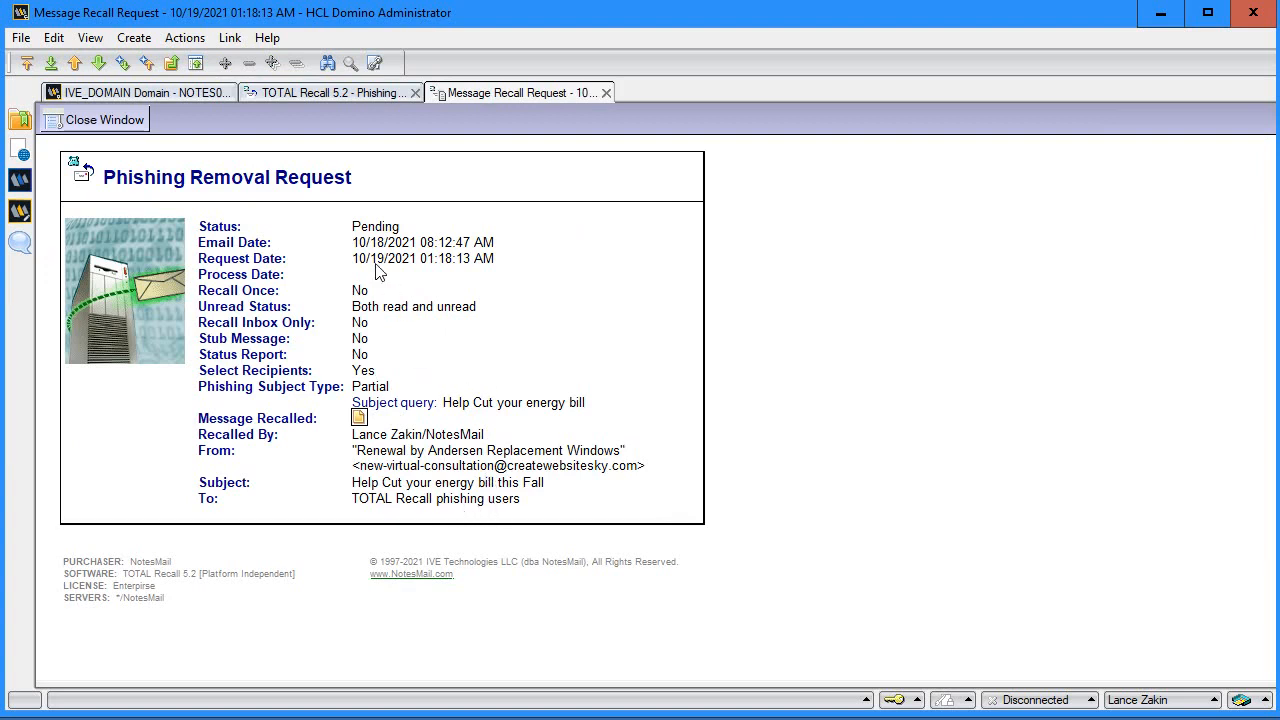
left_click(92, 120)
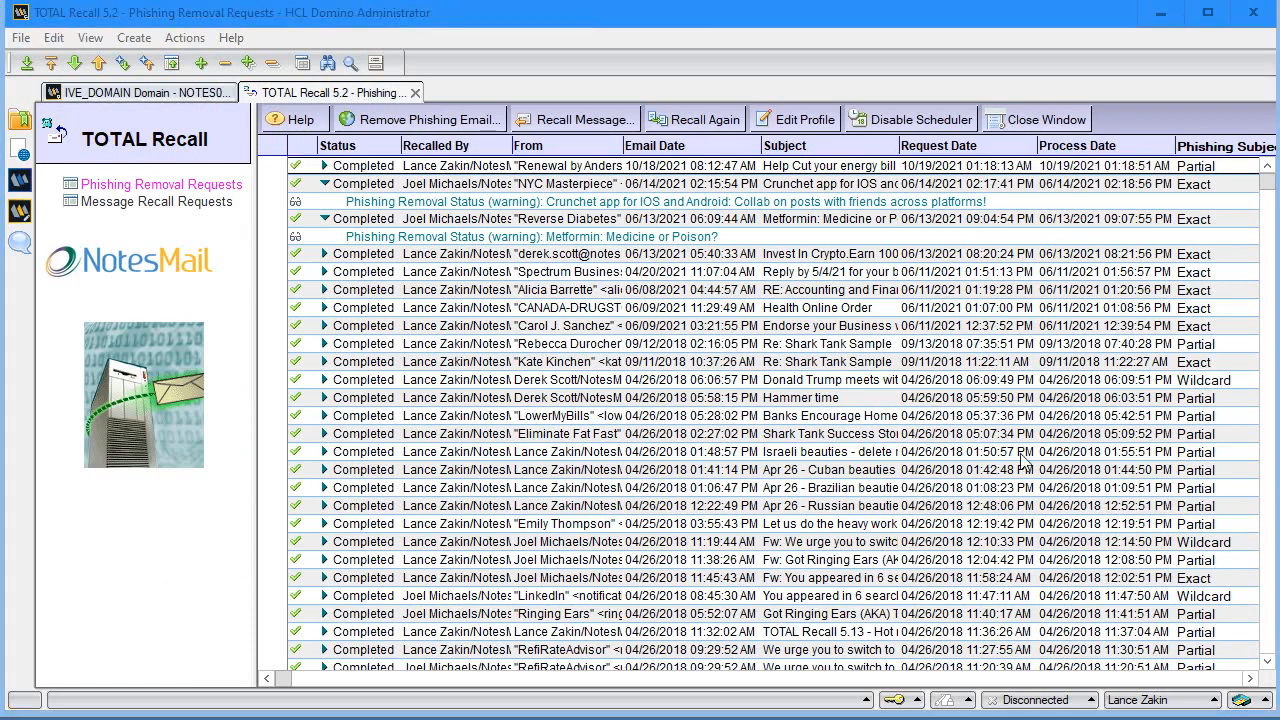
Expand the "Help Cut your energy bill" request, examine each recipient's result and the failure reasons in its recall status document, and close it
left_click(325, 168)
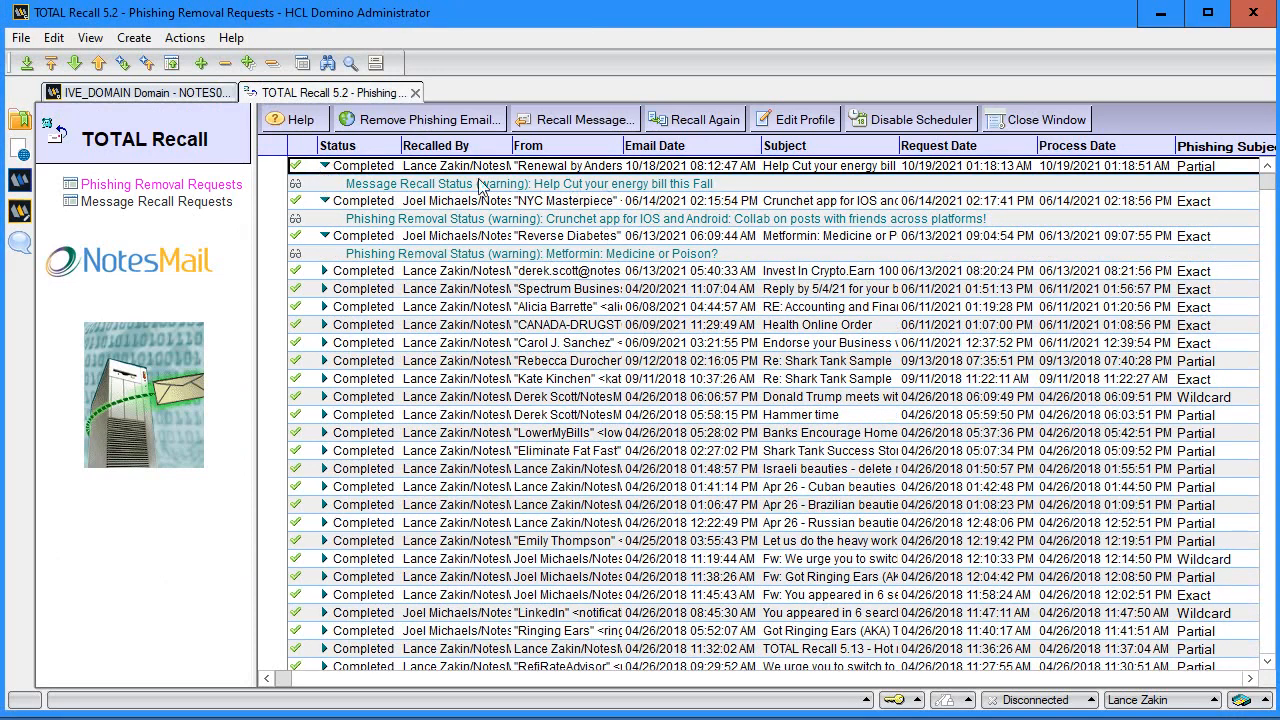
left_click(325, 167)
left_click(325, 168)
left_click(597, 189)
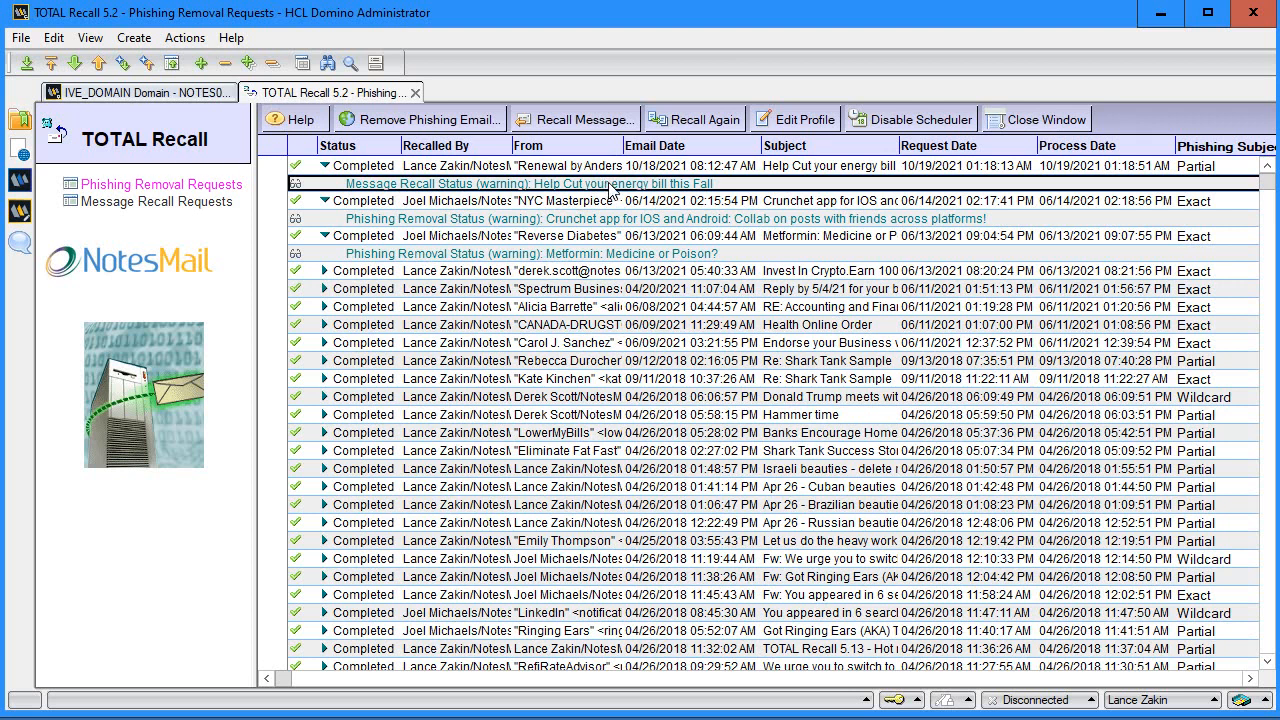
double_click(610, 188)
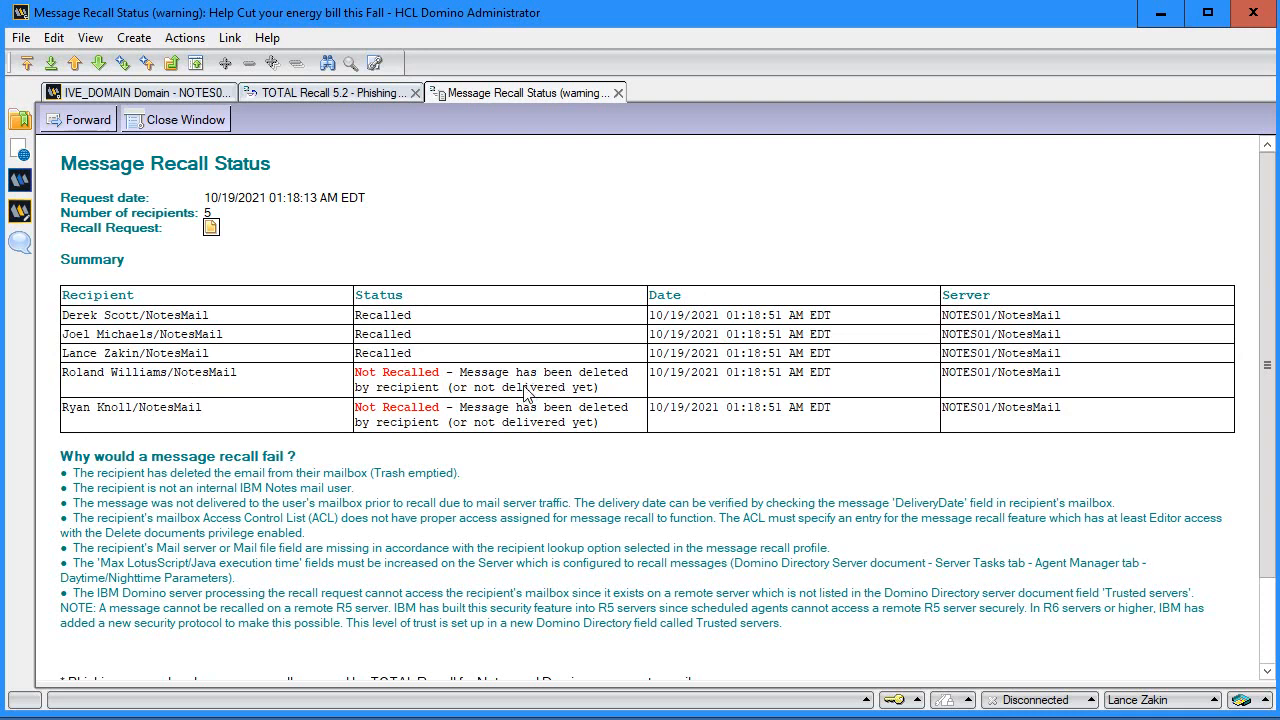
scroll(405, 448, "down", 3)
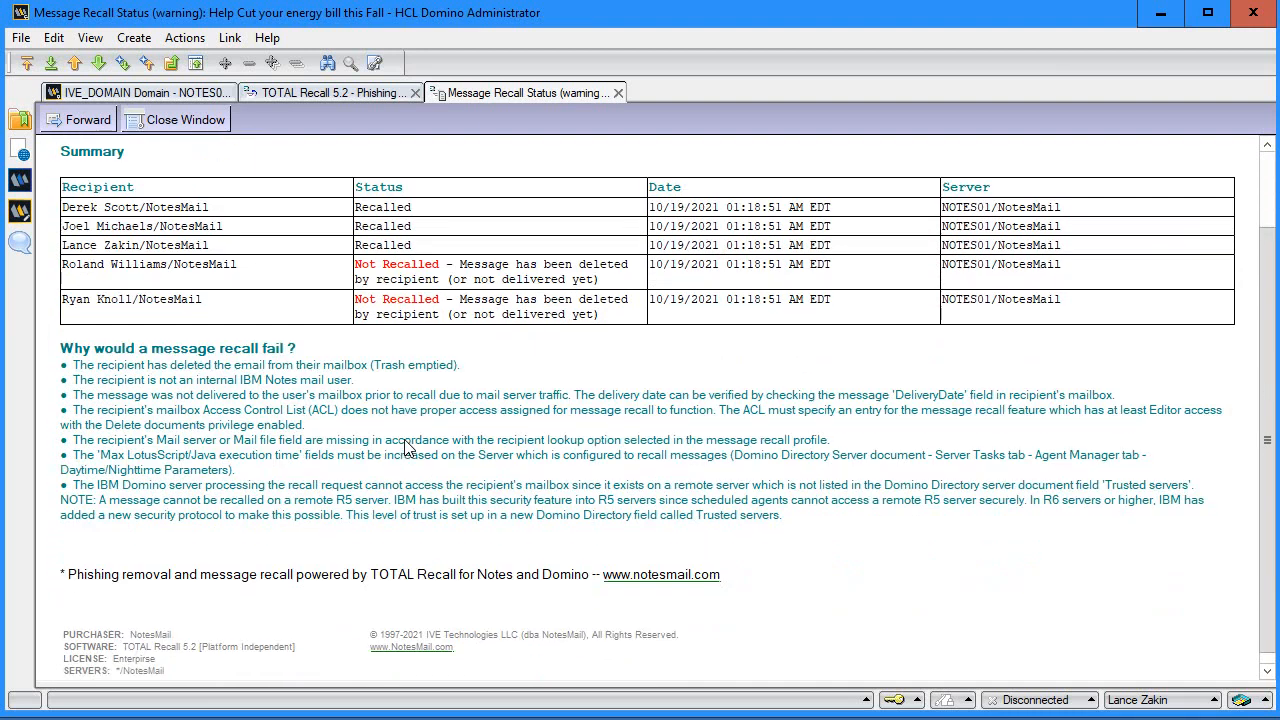
scroll(405, 448, "up", 3)
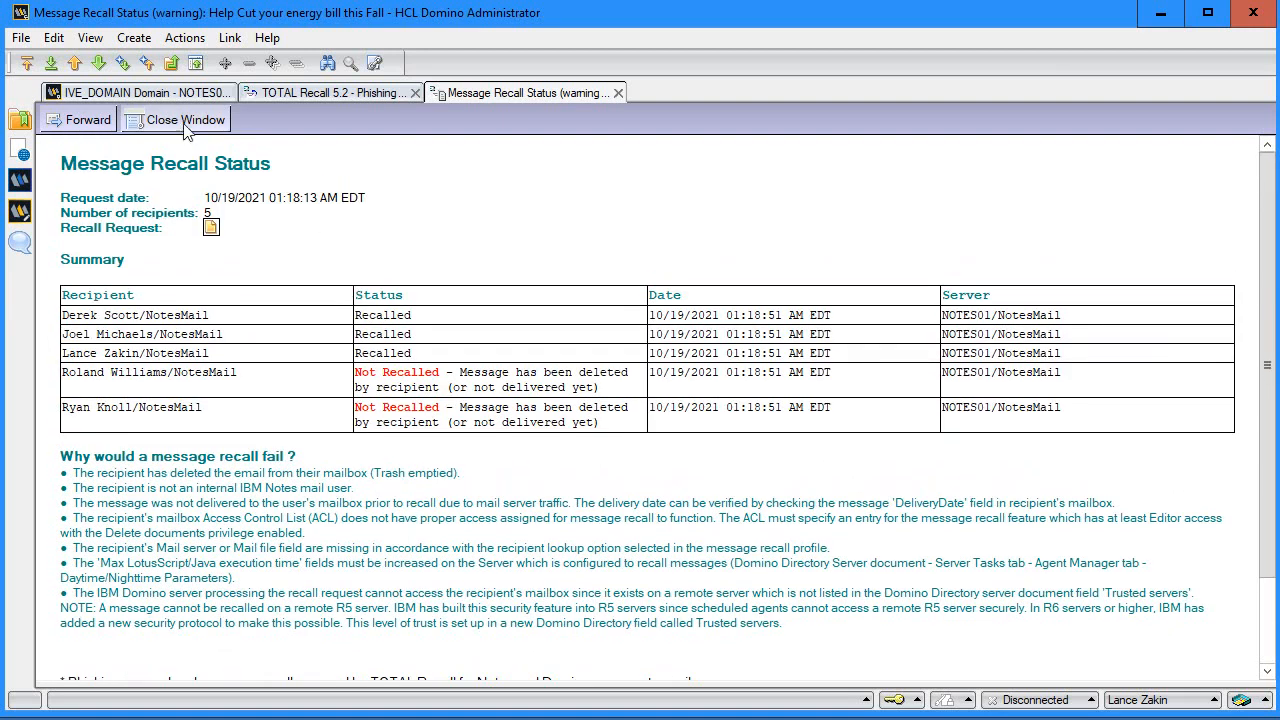
left_click(187, 124)
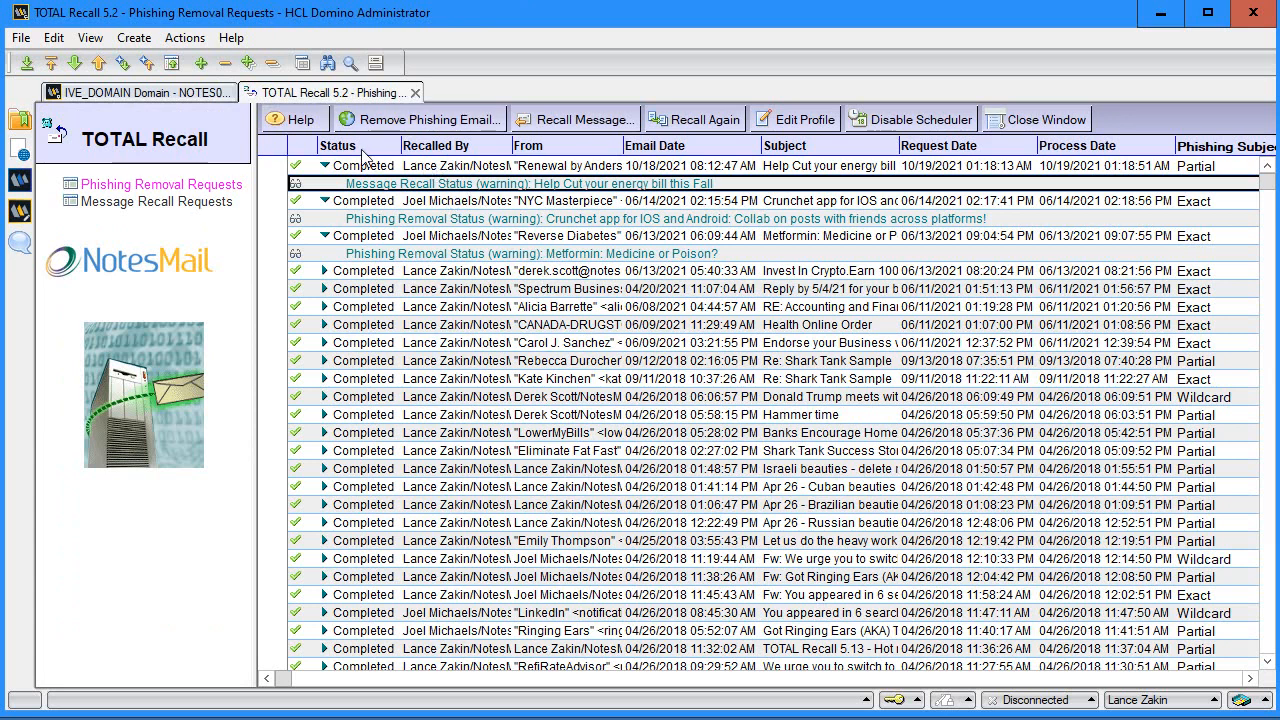
Open the About TOTAL Recall help page
left_click(300, 120)
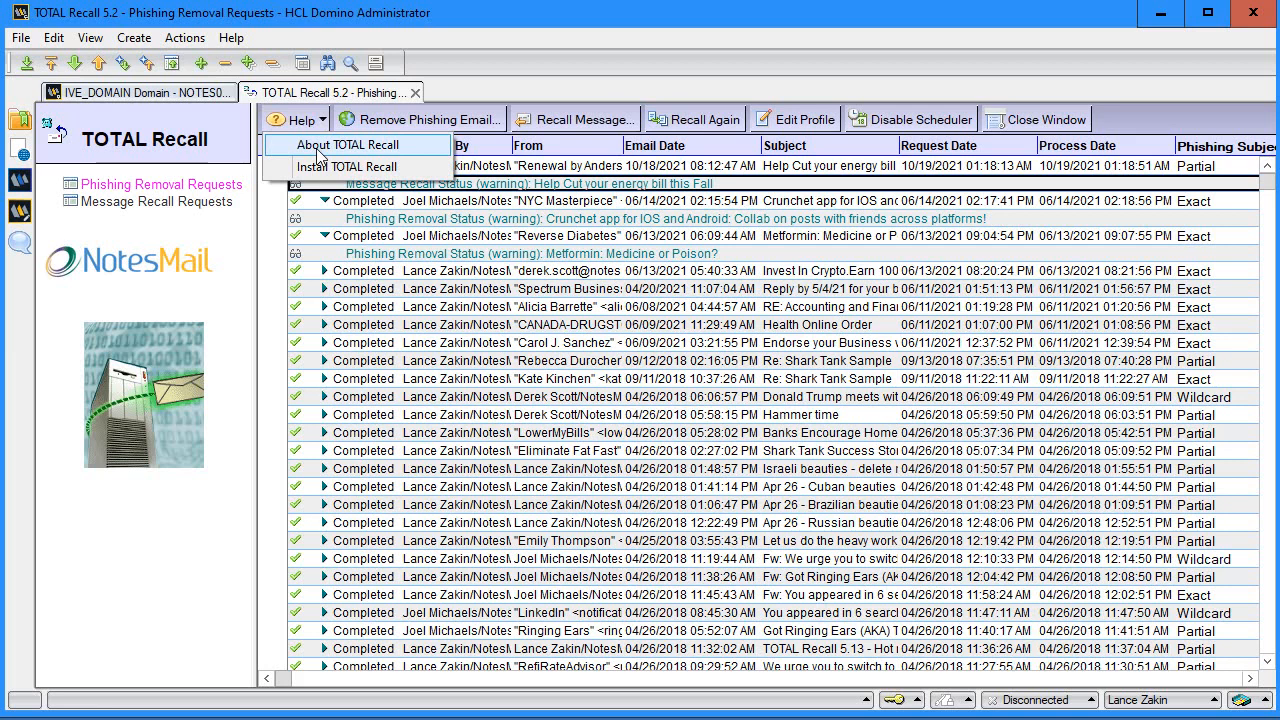
left_click(318, 146)
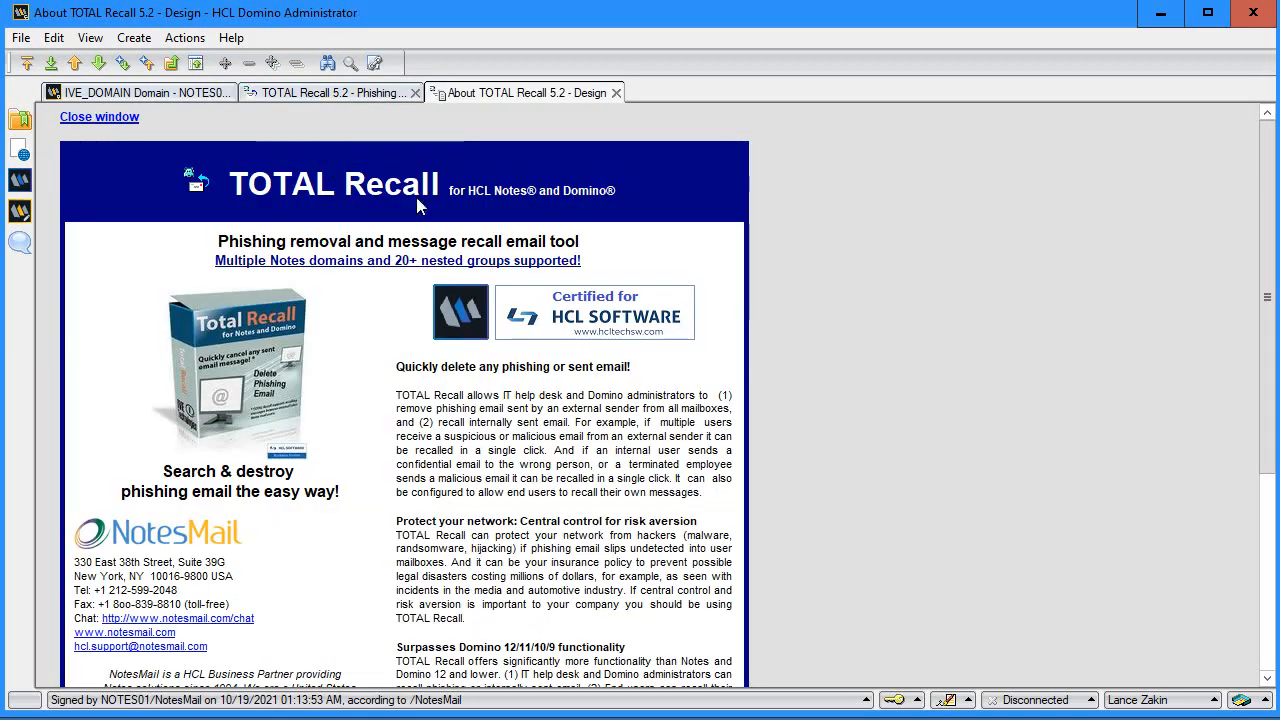